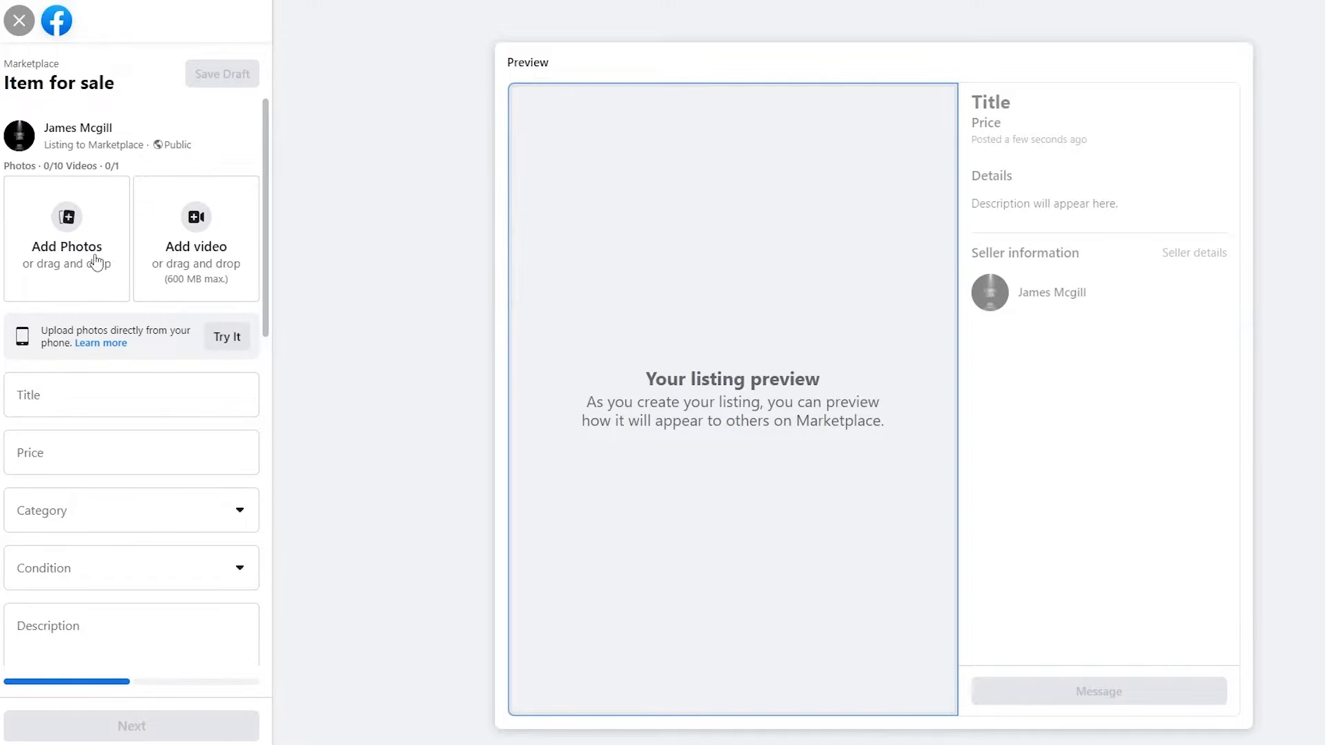
Add the photo 7.jpg from the Saved Pictures folder to the listing.
left_click(100, 257)
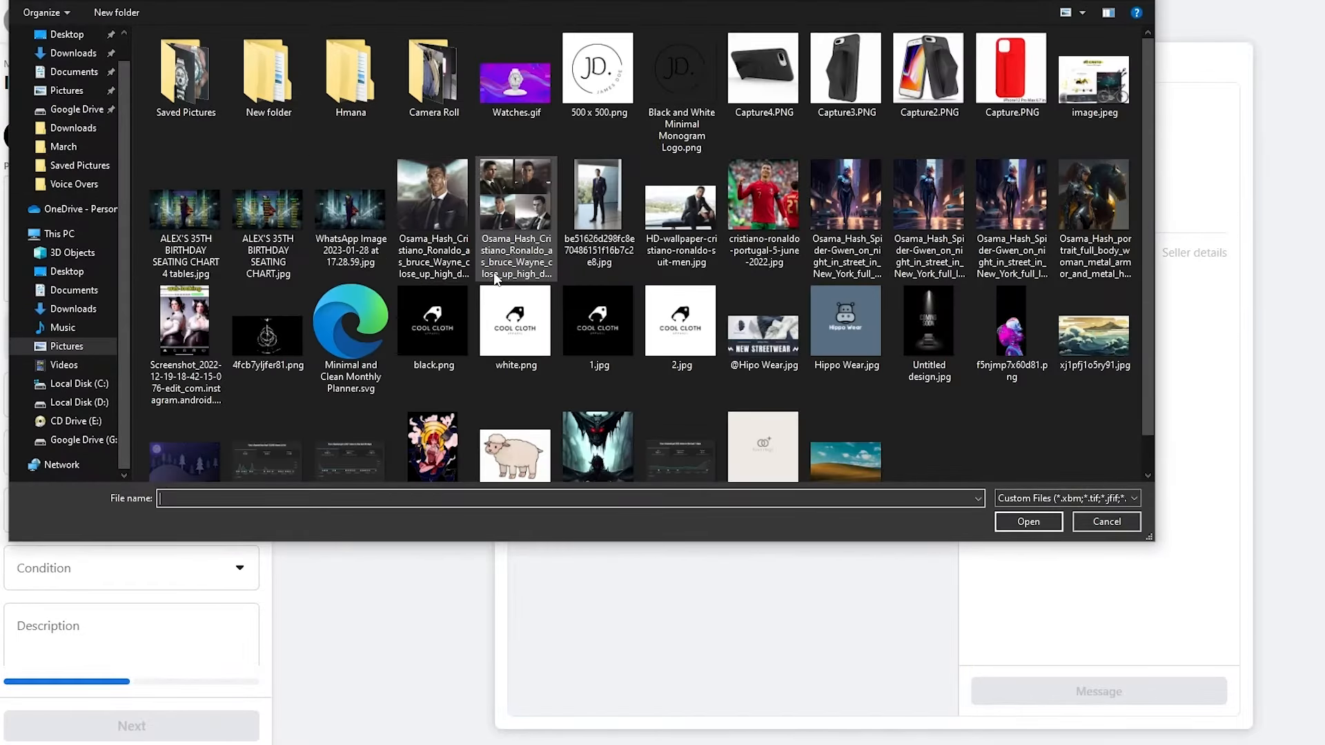
double_click(186, 77)
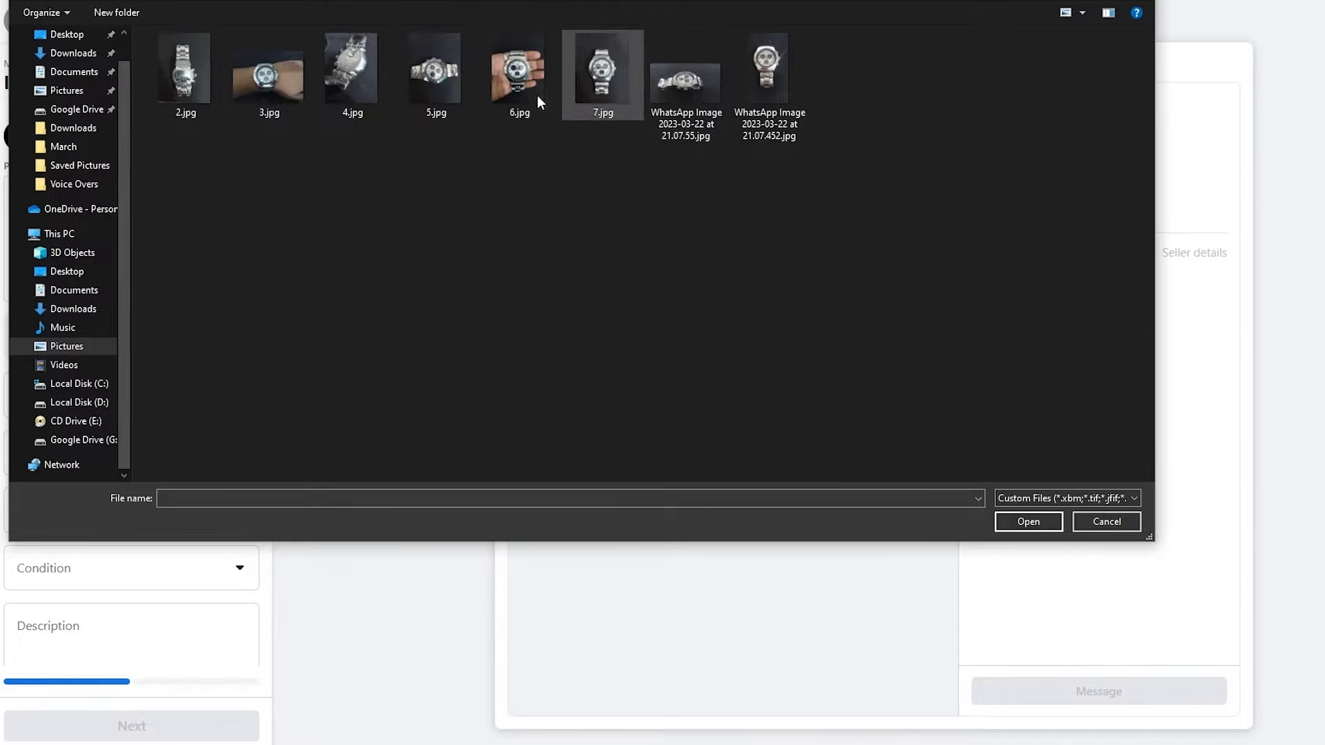
double_click(603, 93)
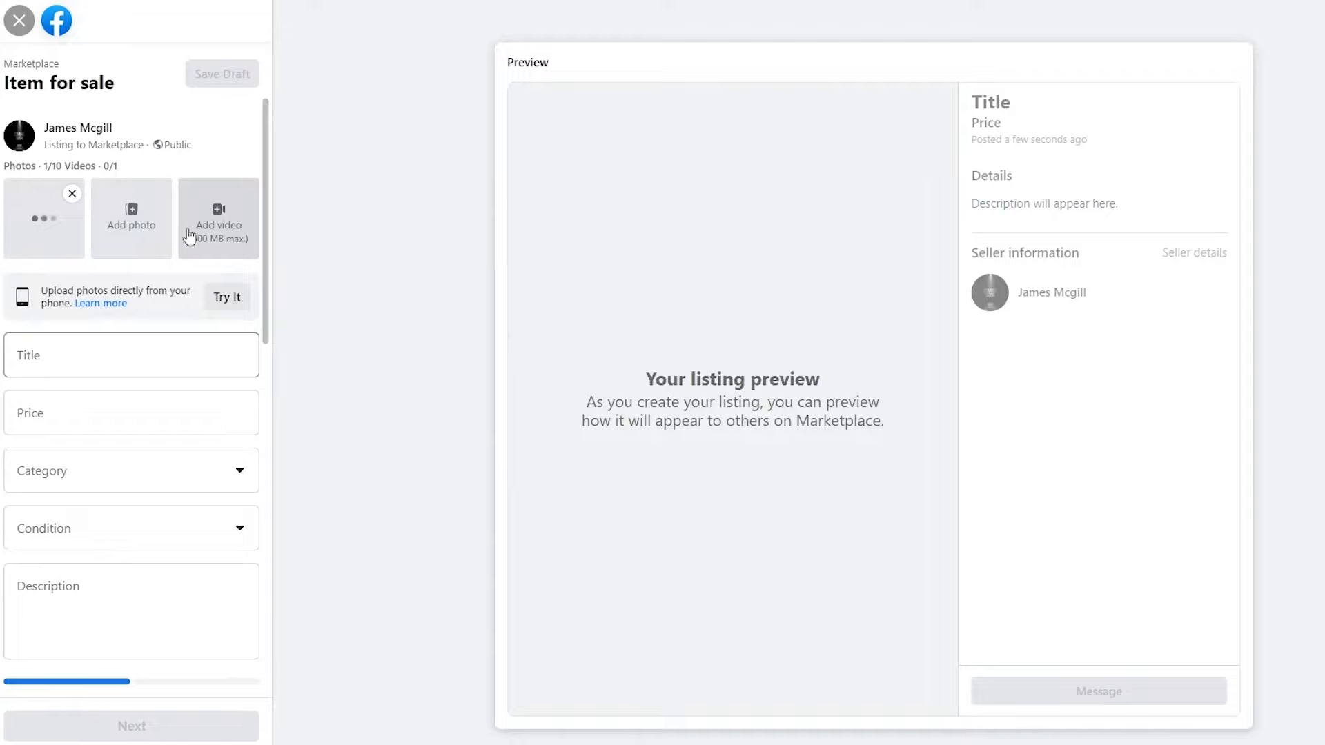
Add the photos 2.jpg, 3.jpg, 4.jpg, 5.jpg and 6.jpg to the listing together.
left_click(143, 242)
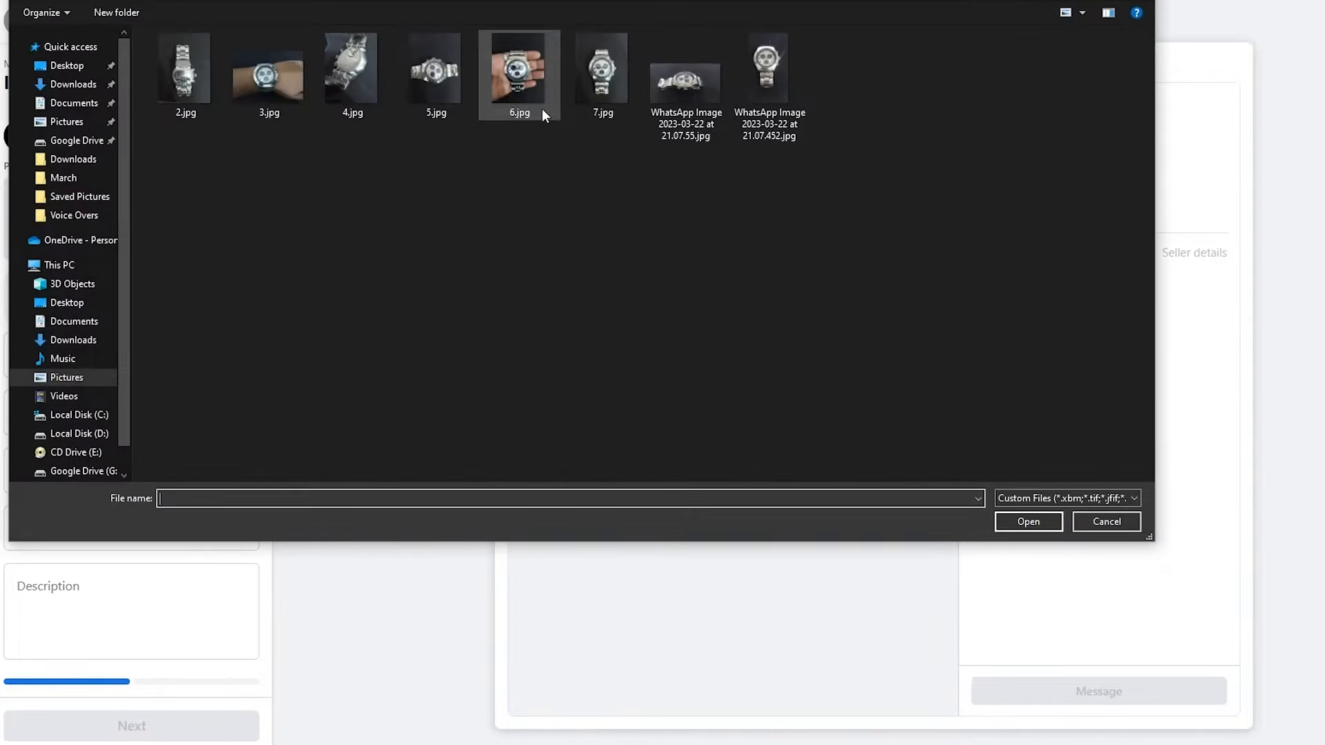
left_click(540, 109)
left_click(442, 96, "ctrl")
left_click(363, 85, "ctrl")
left_click(273, 86, "ctrl")
left_click(209, 90, "ctrl")
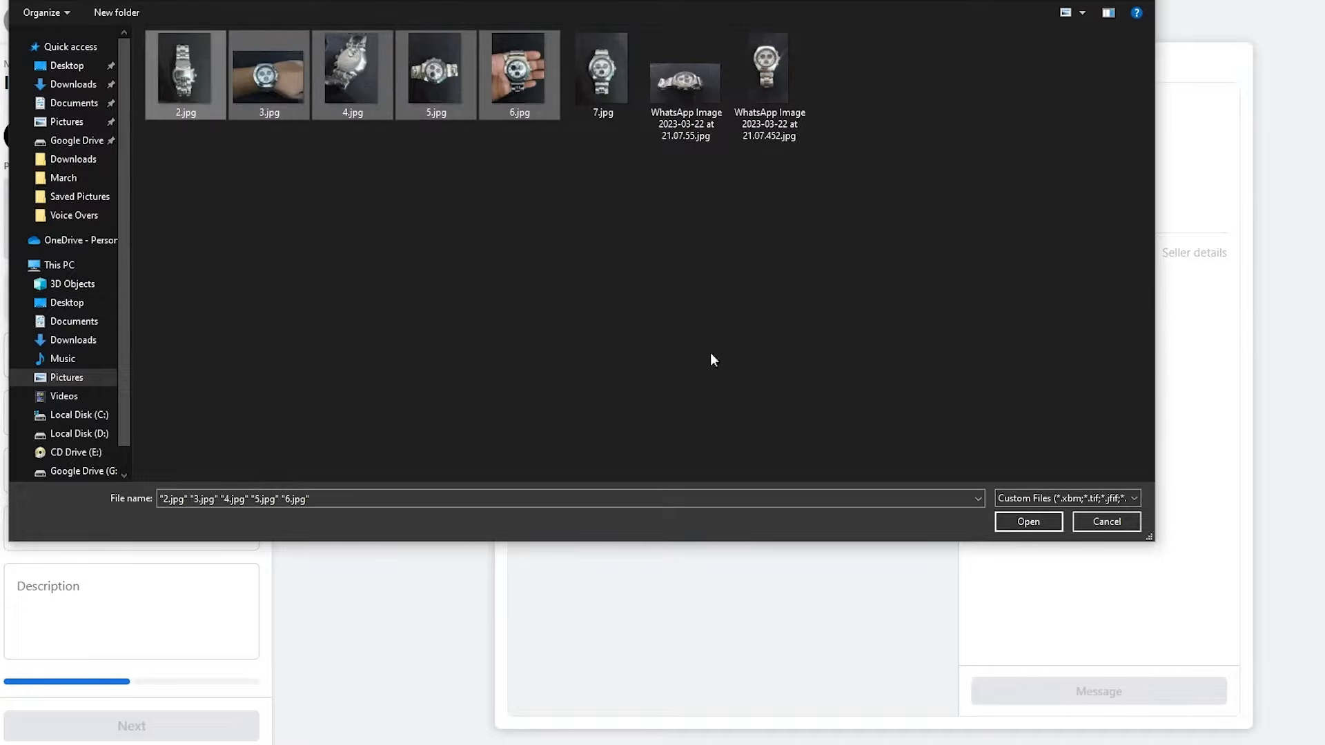
left_click(1029, 521)
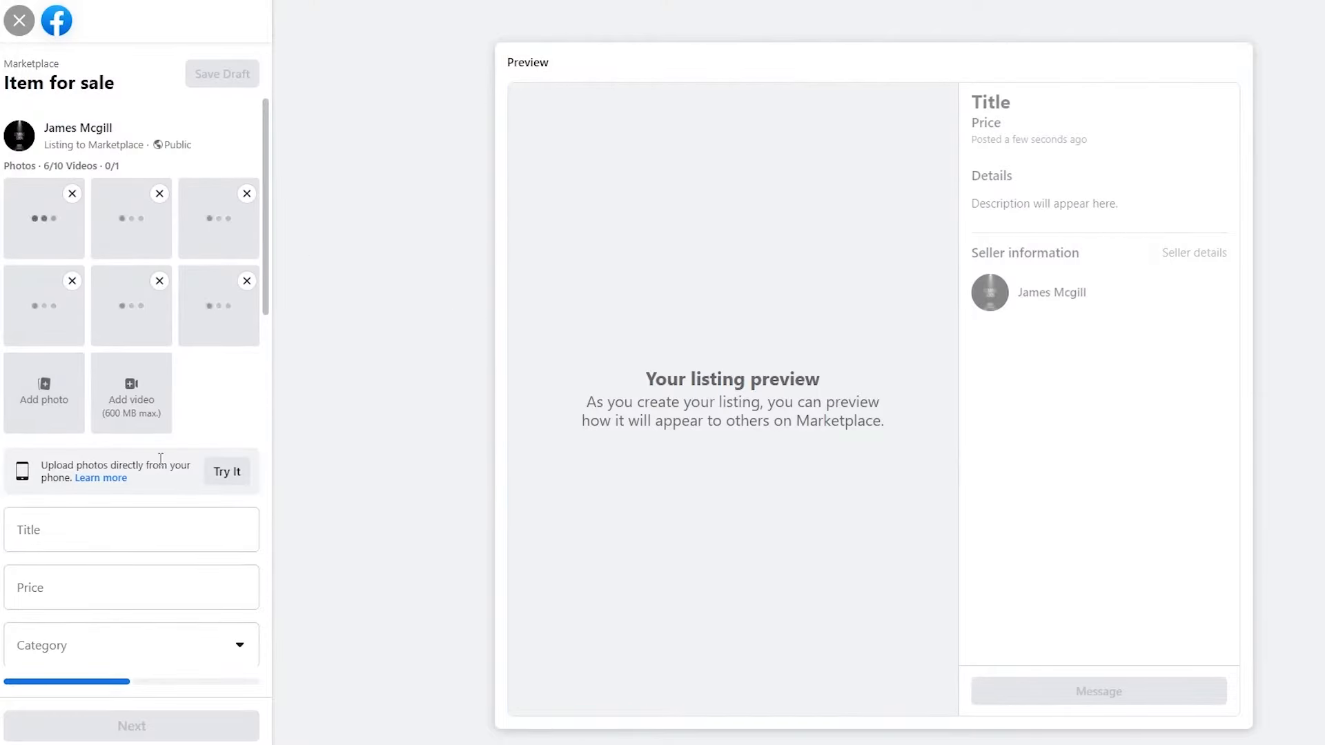
Upload a video of the watch to the listing from the Saved Pictures folder.
left_click(144, 380)
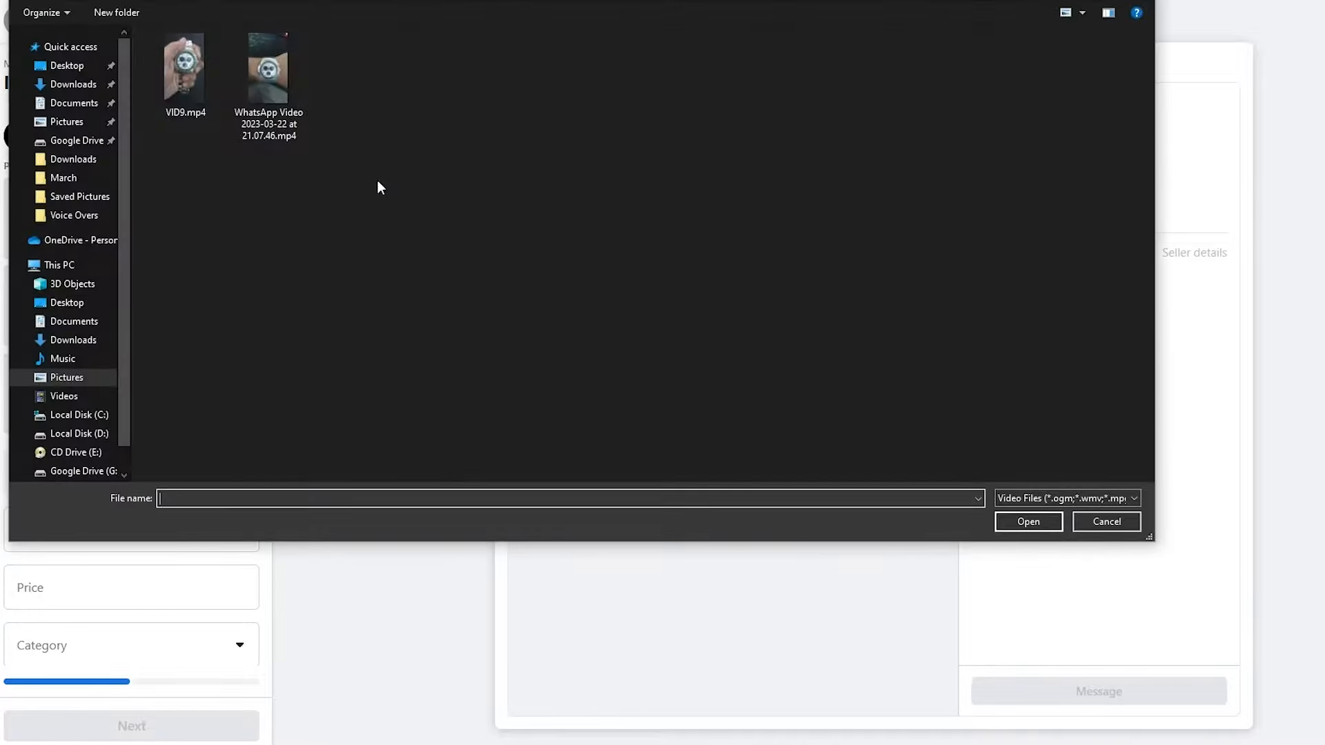
double_click(239, 89)
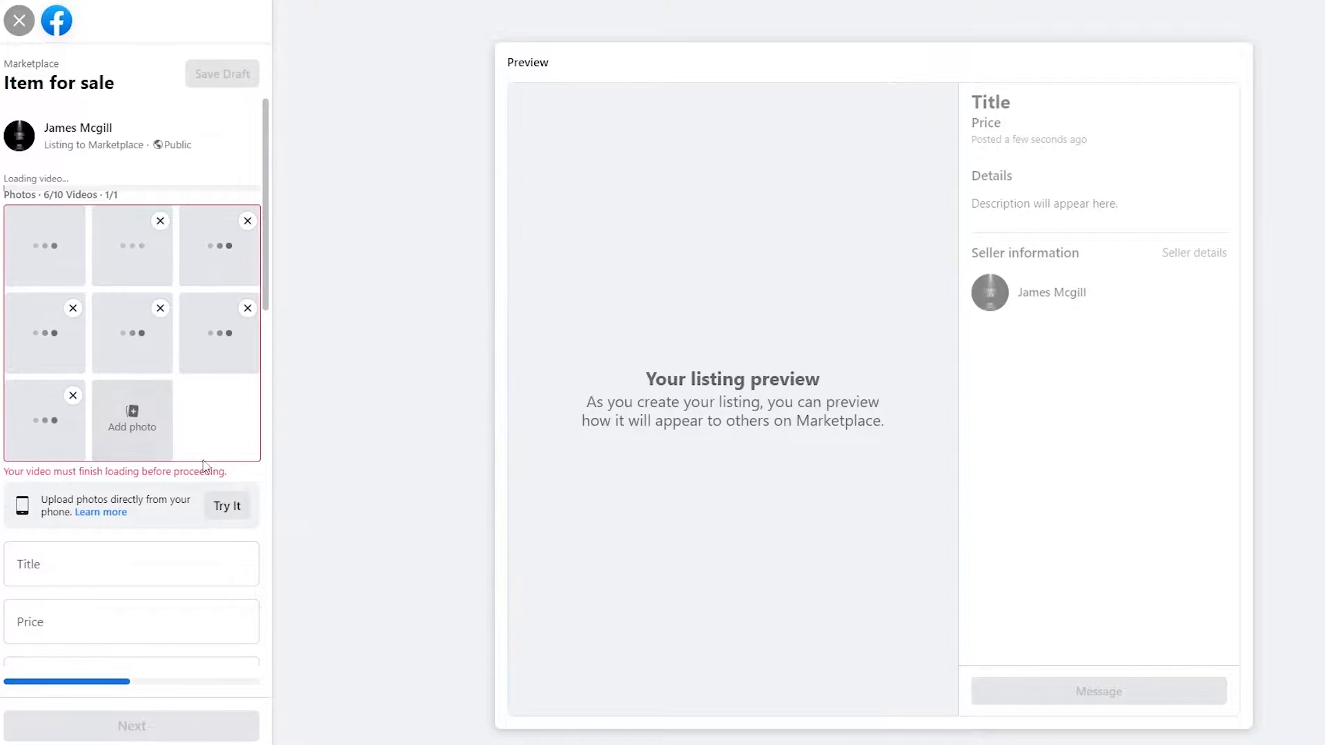
scroll(205, 469, "down", 3)
scroll(205, 469, "down", 2)
scroll(205, 459, "up", 4)
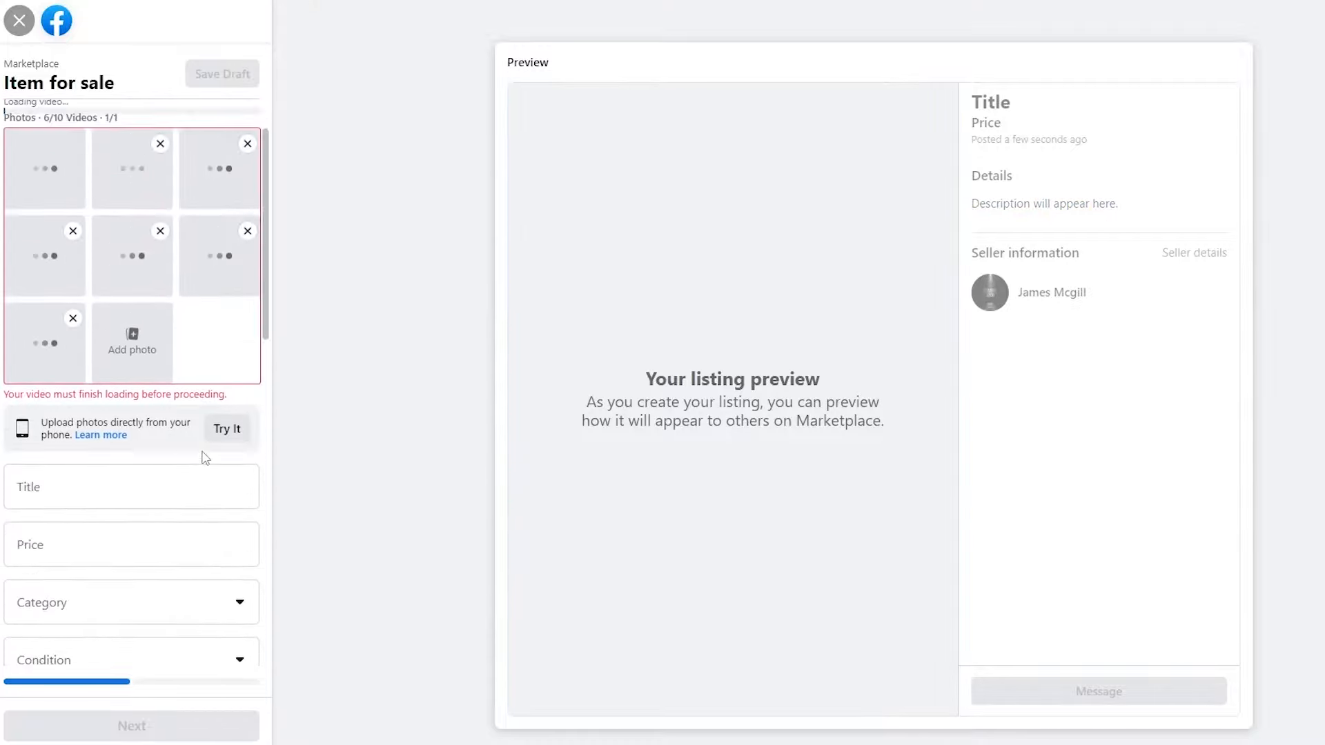
scroll(205, 459, "up", 1)
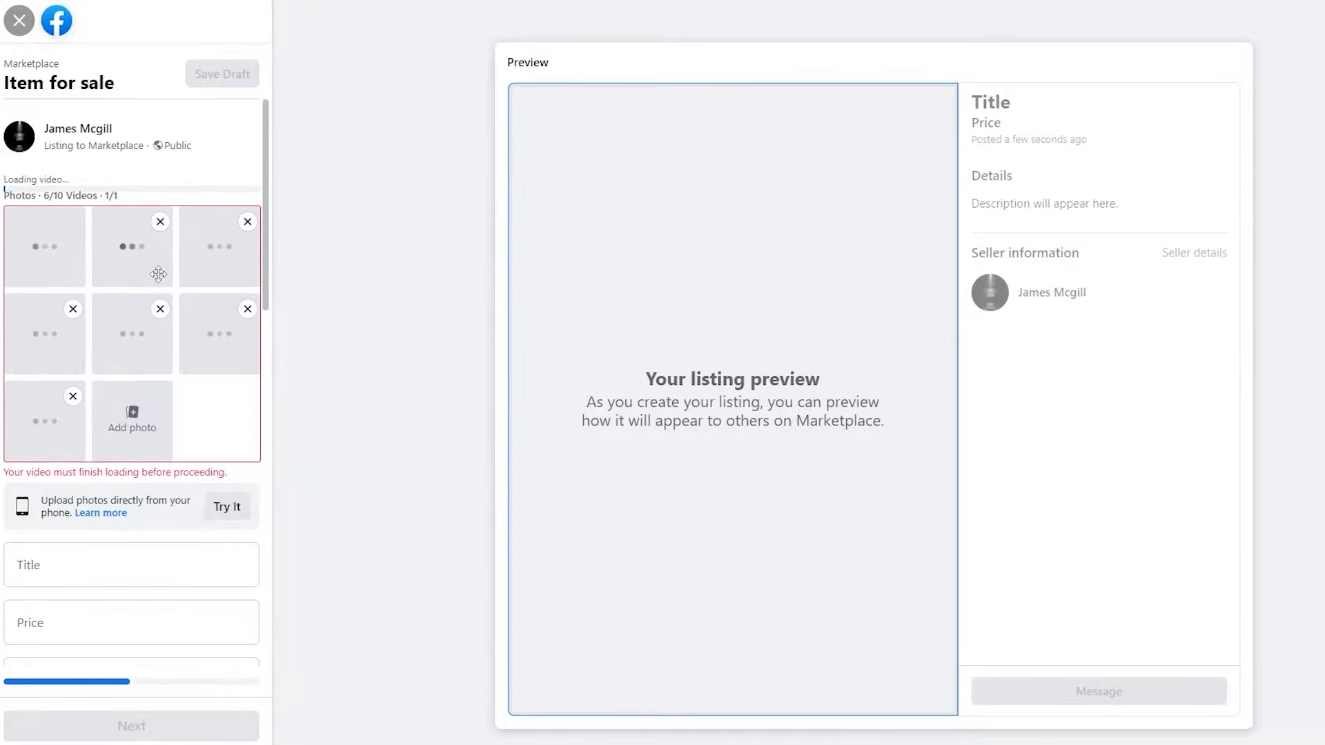
Title the listing "Swatch Irony V8 4 jewel" and advance the preview to the next photo.
scroll(219, 319, "down", 2)
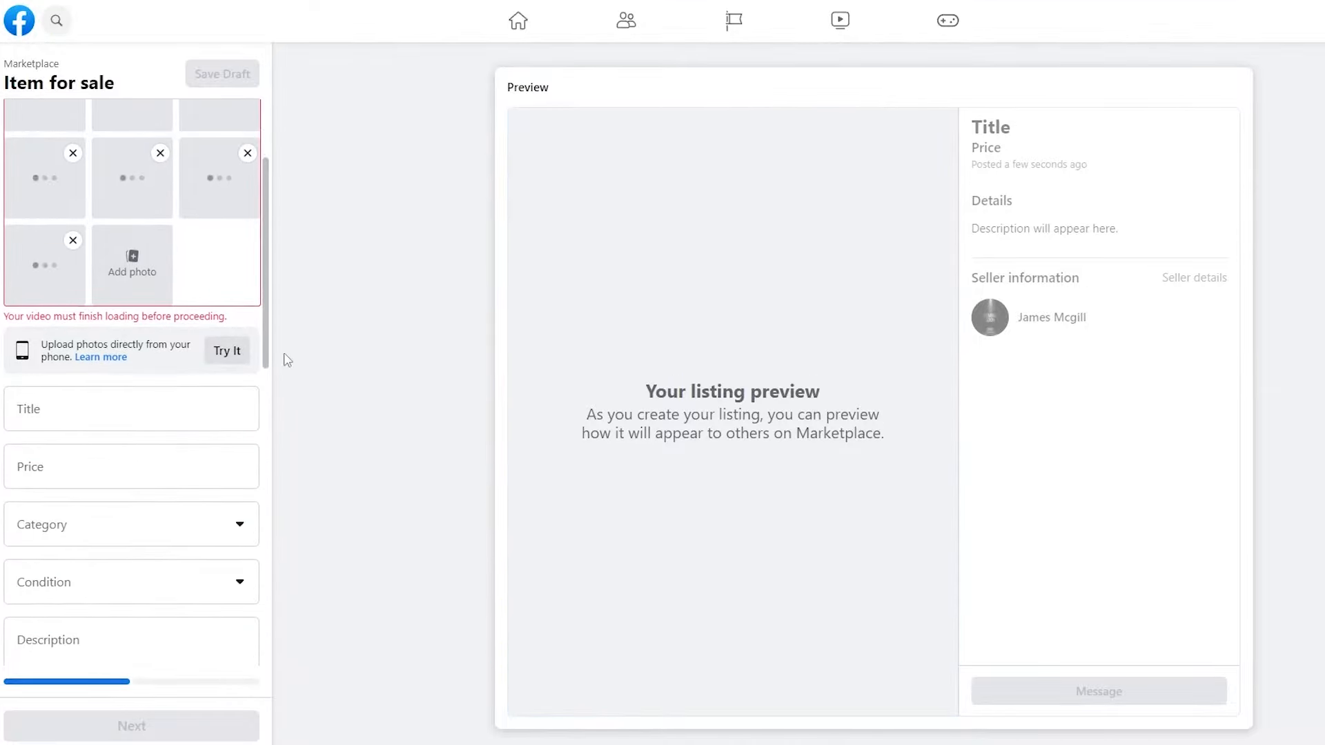
left_click(76, 410)
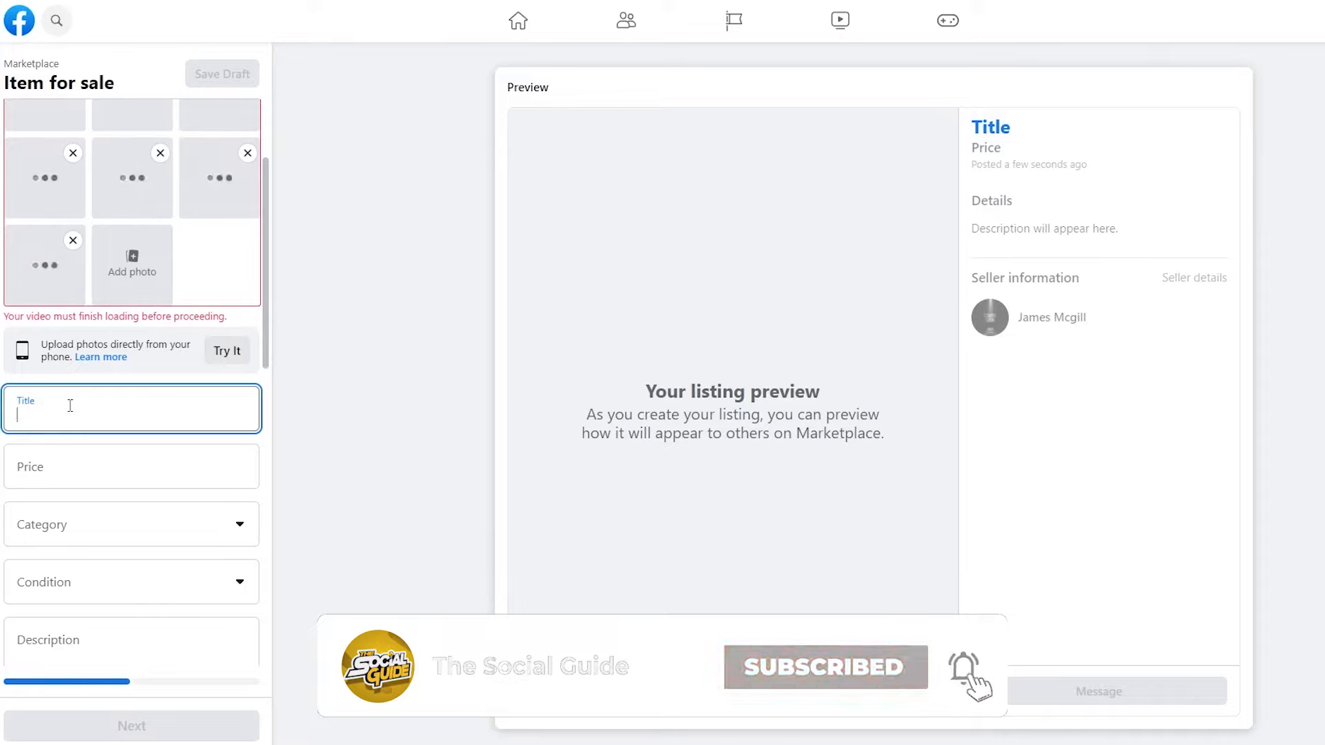
type("Swatch Irony V")
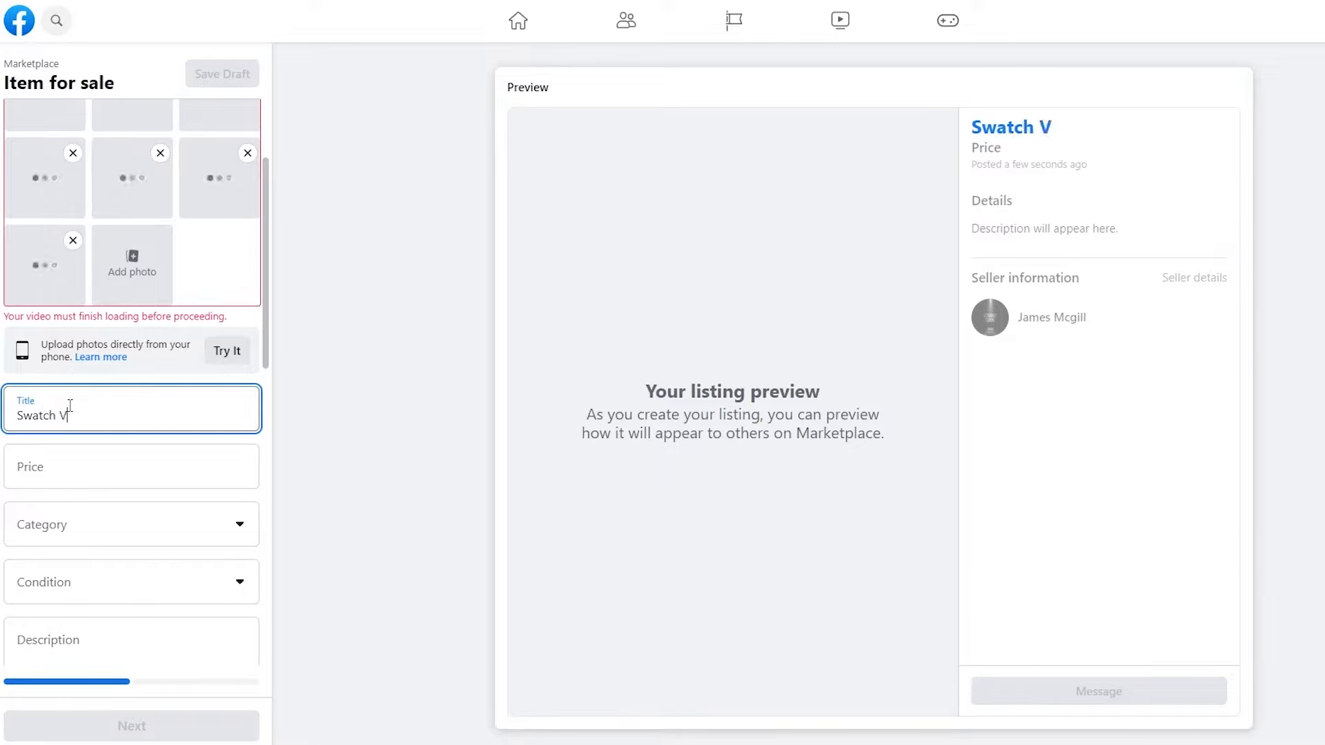
type("8 4 jewel")
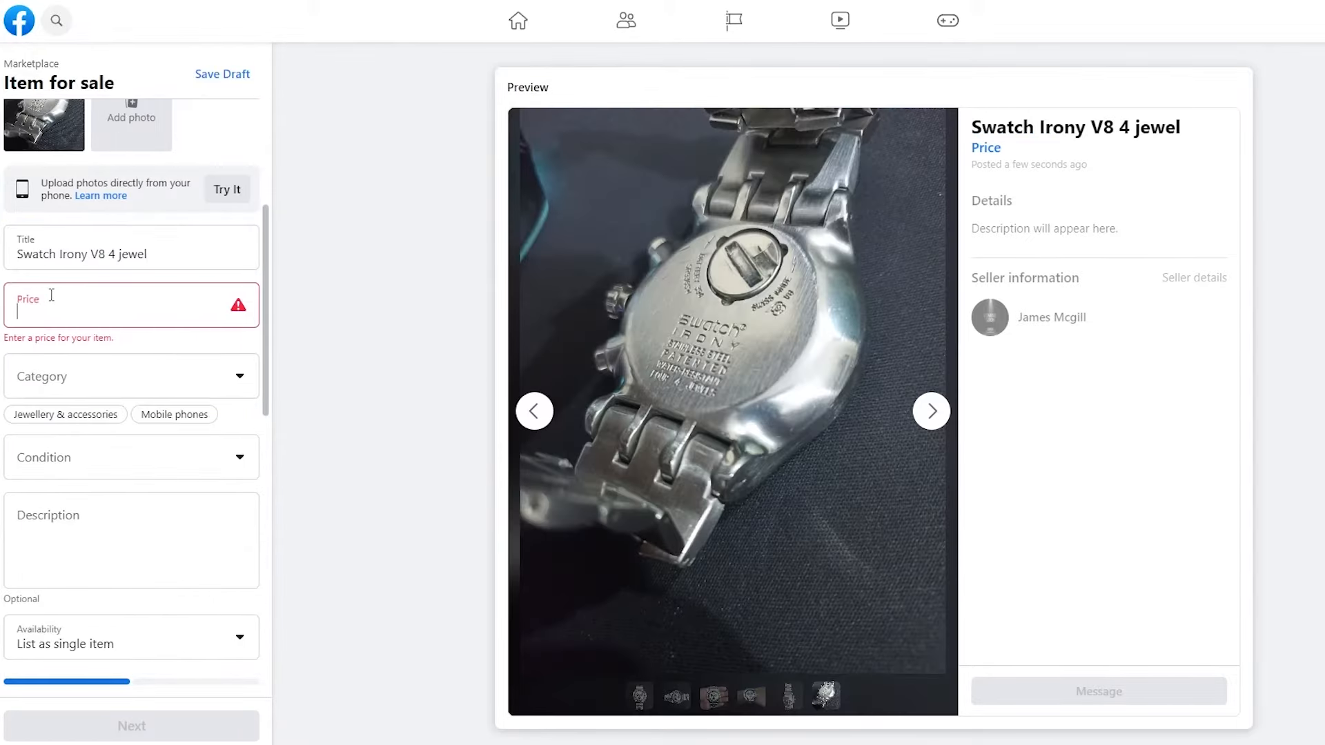
left_click(35, 254)
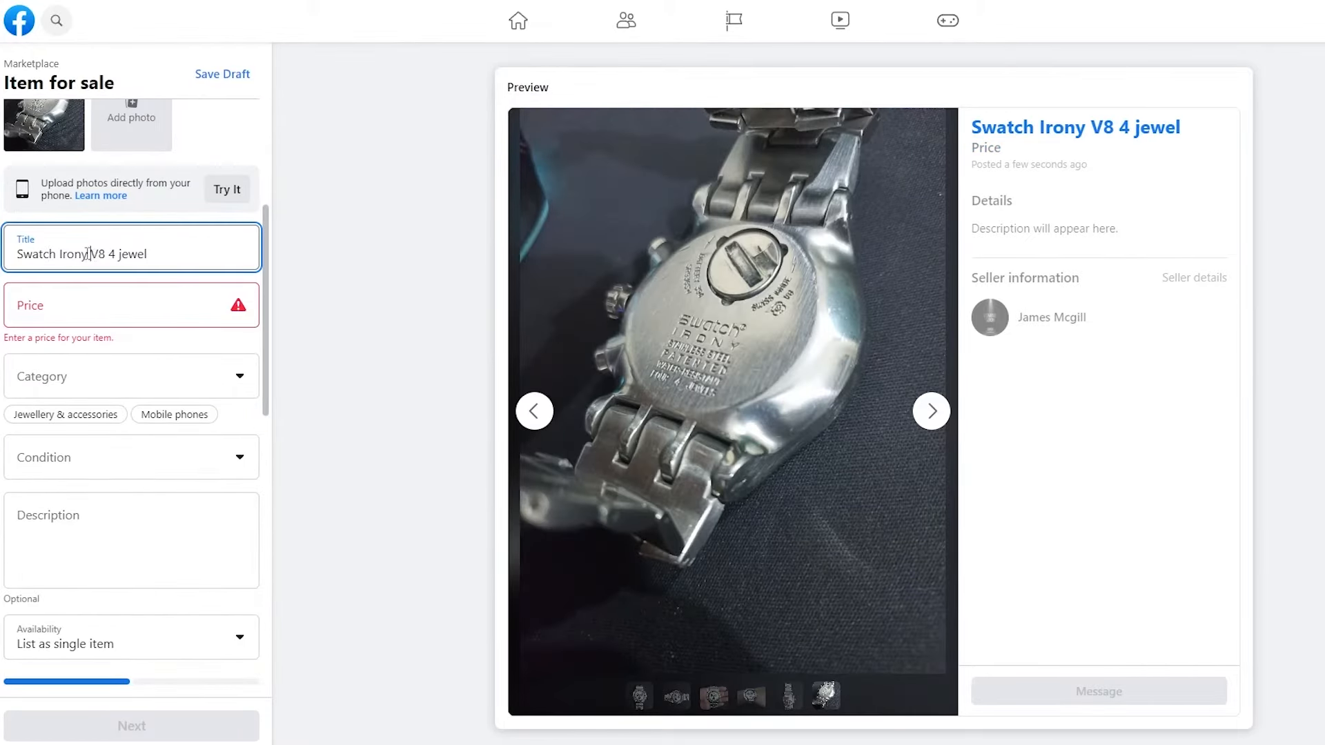
left_click_drag(91, 252, 107, 254)
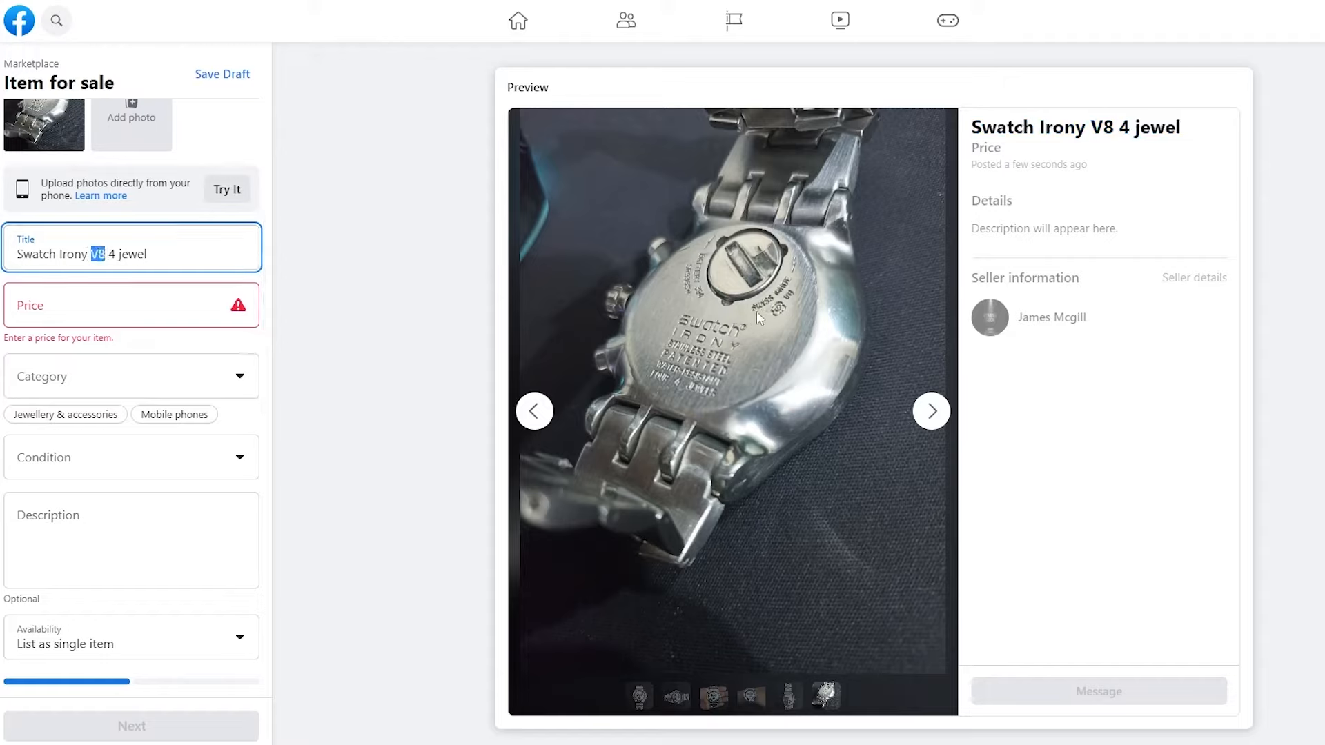
left_click(778, 314)
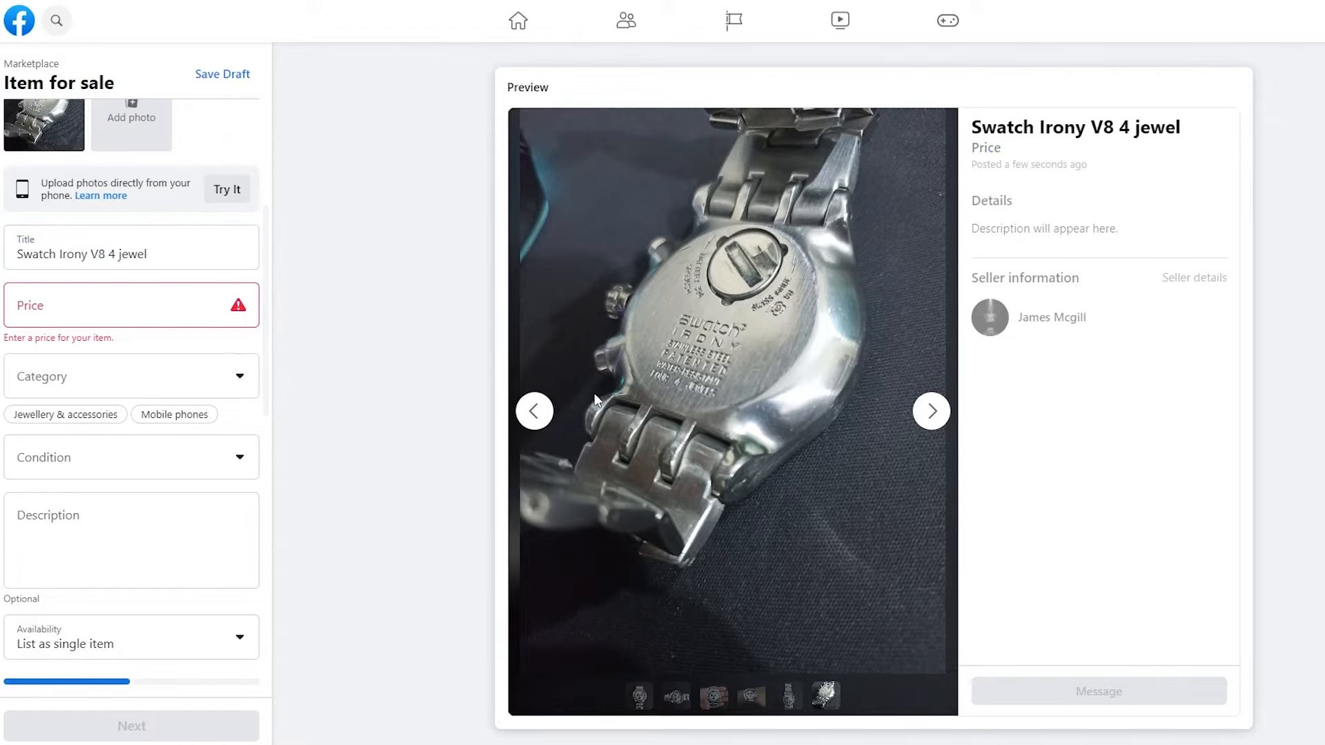
left_click(918, 417)
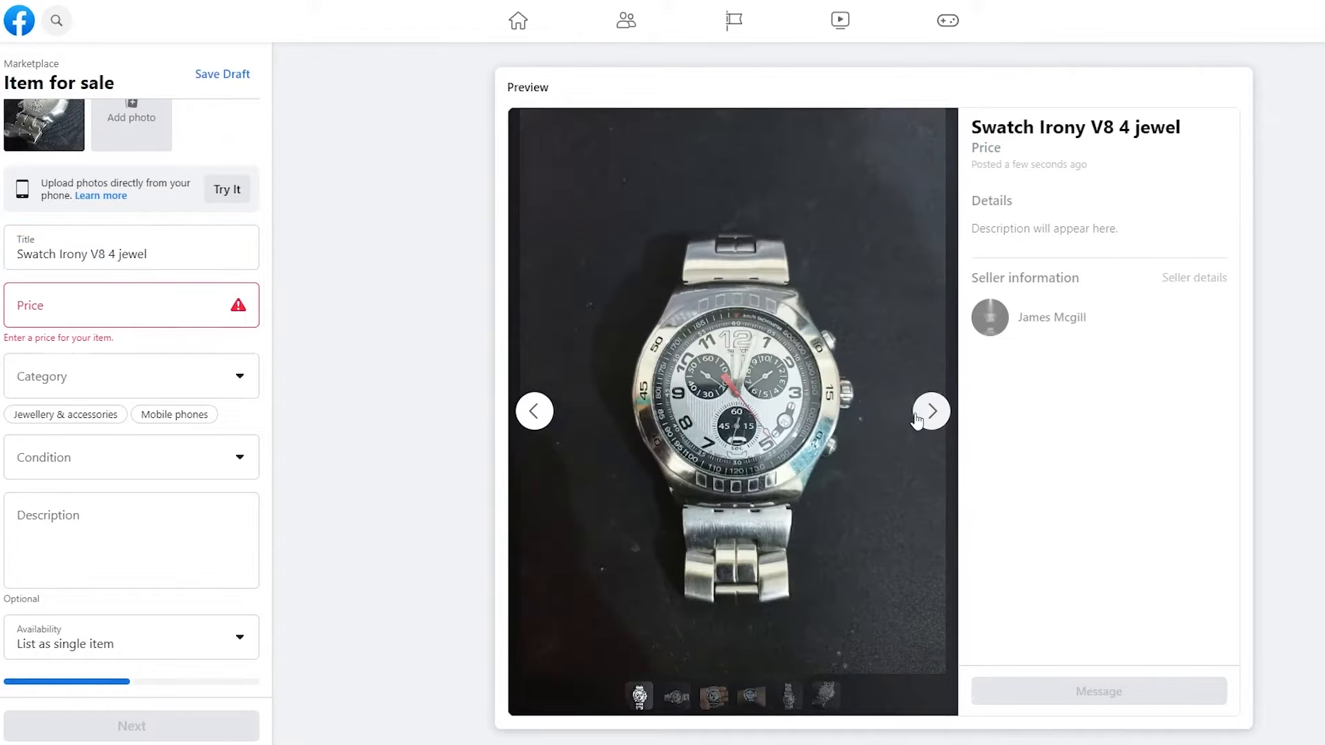
Set the item's price to $30 and its category to Jewellery & accessories.
left_click(18, 307)
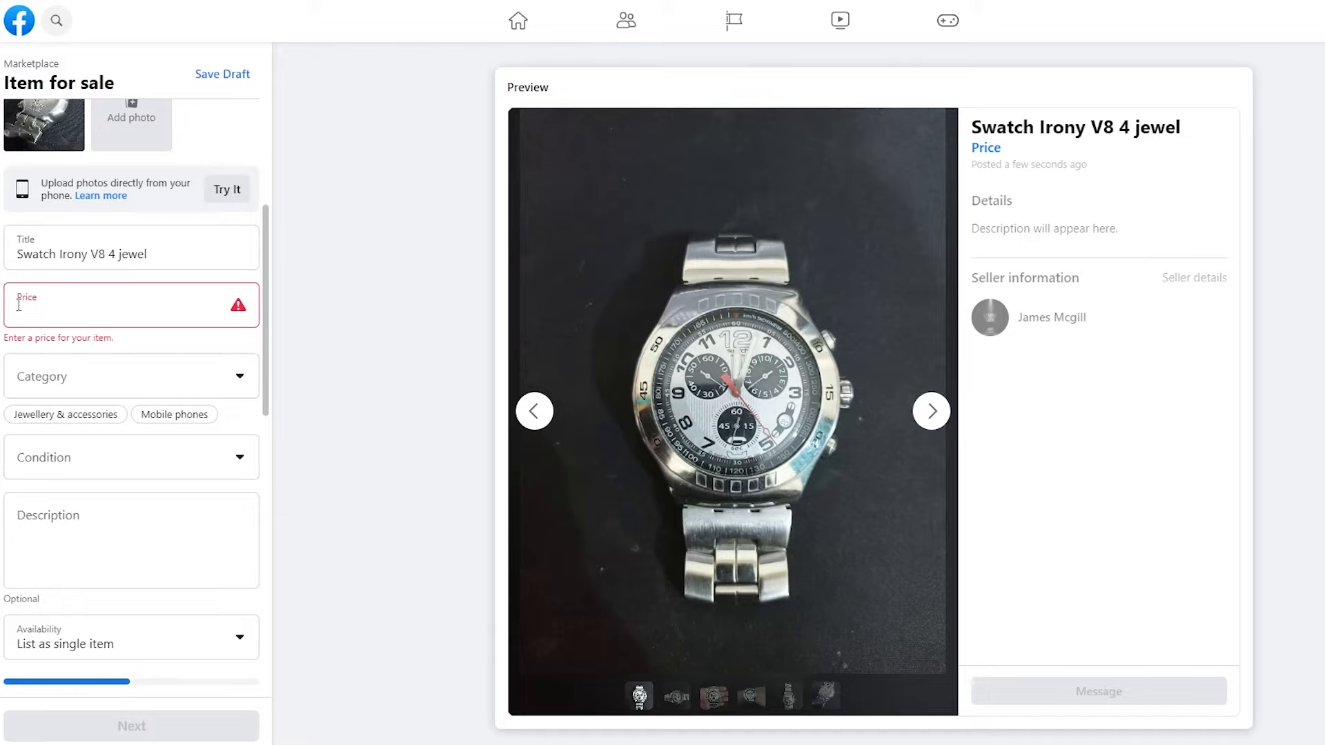
type("30")
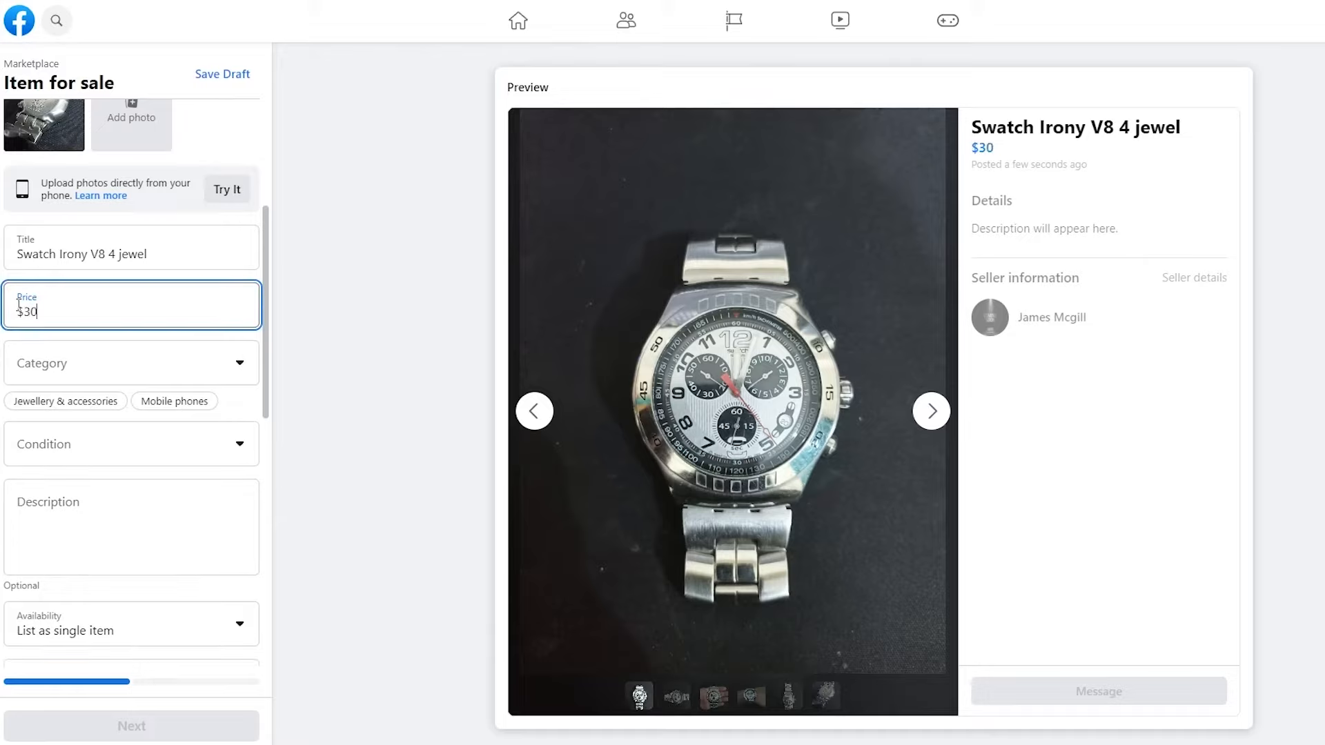
left_click(47, 363)
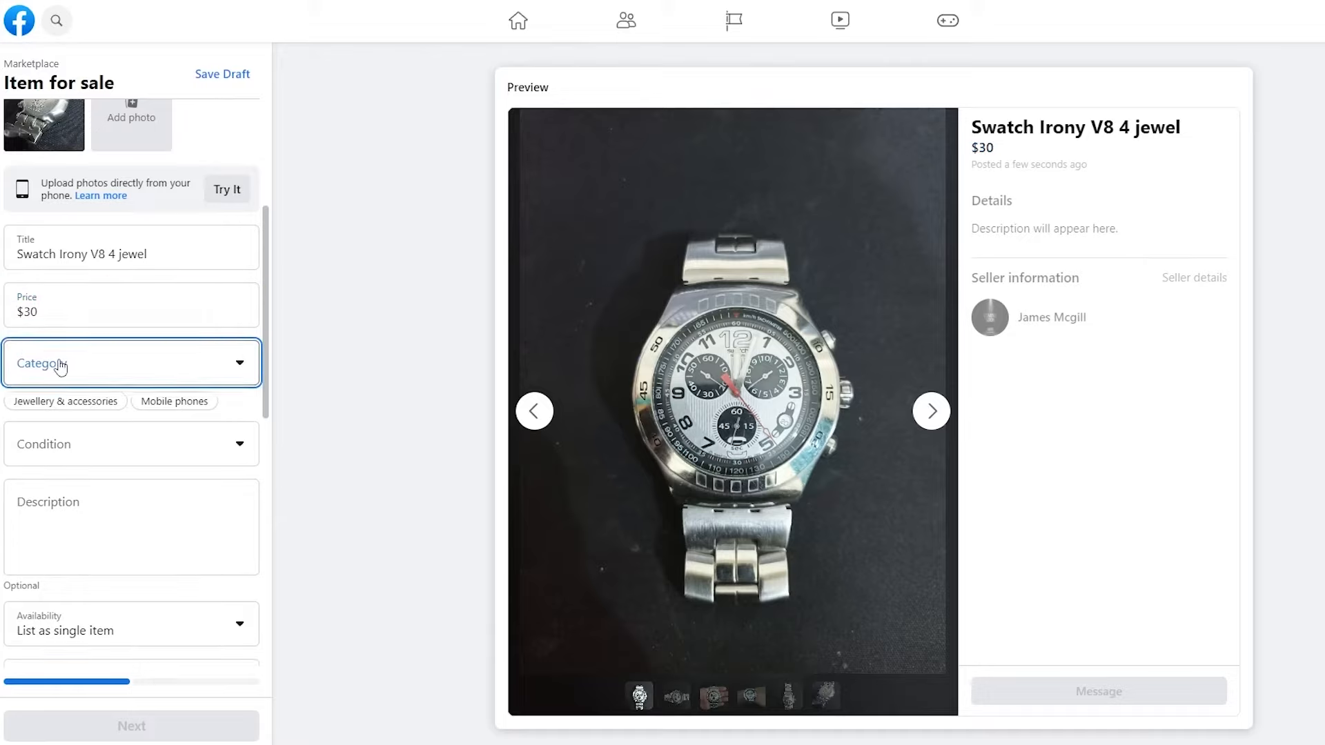
scroll(96, 552, "down", 2)
scroll(99, 584, "down", 3)
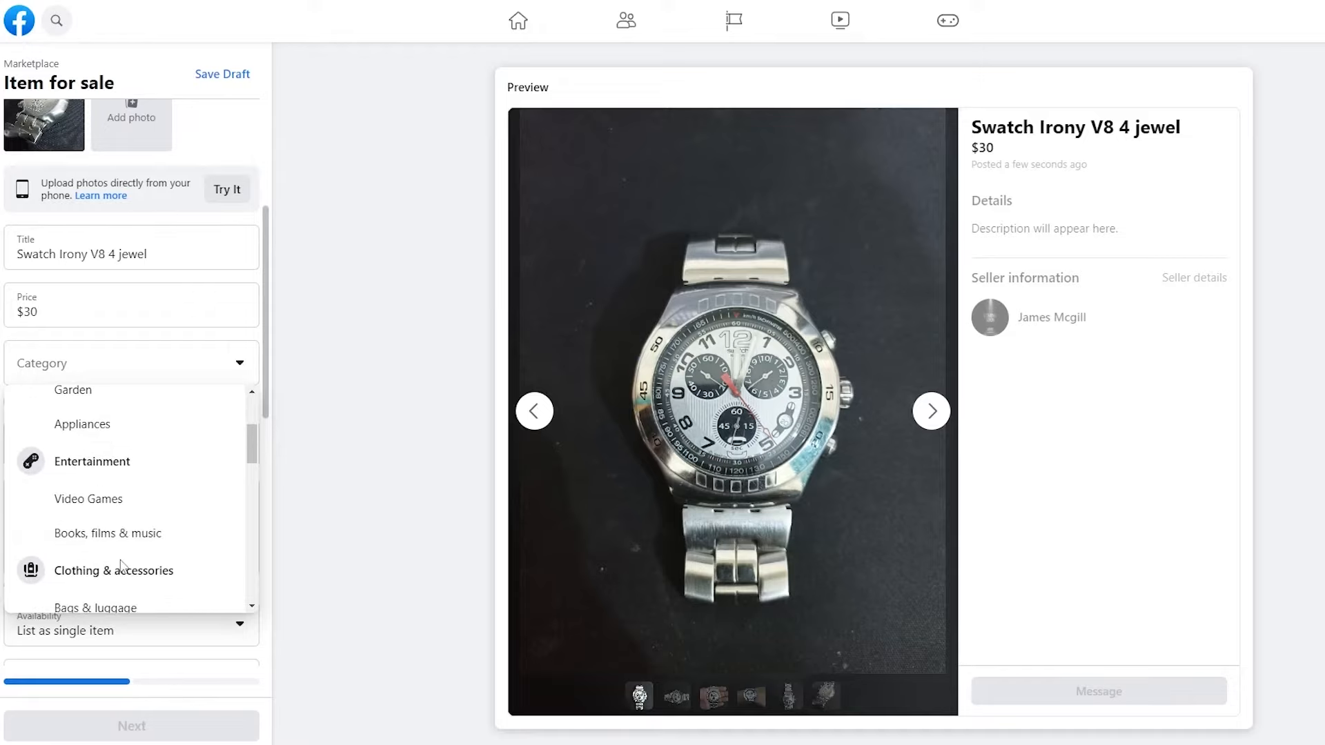
scroll(81, 497, "down", 2)
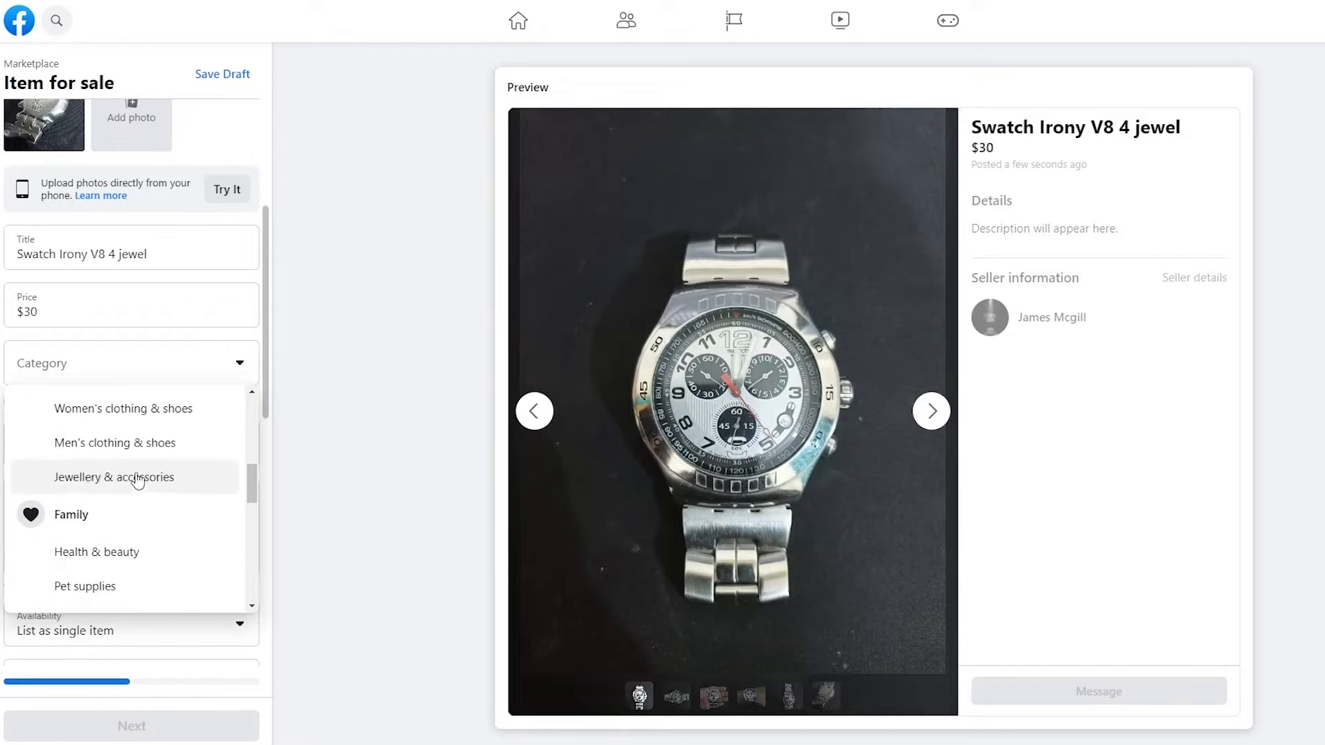
scroll(102, 494, "up", 1)
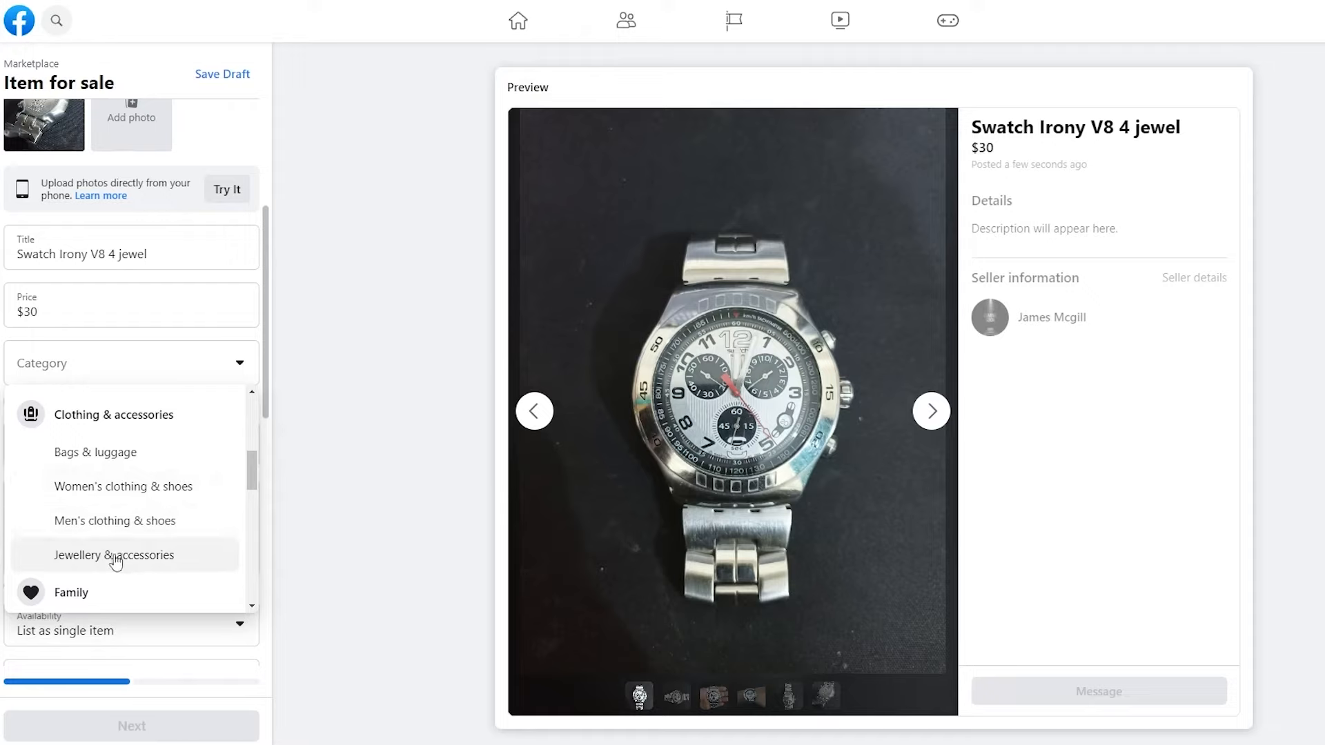
left_click(139, 570)
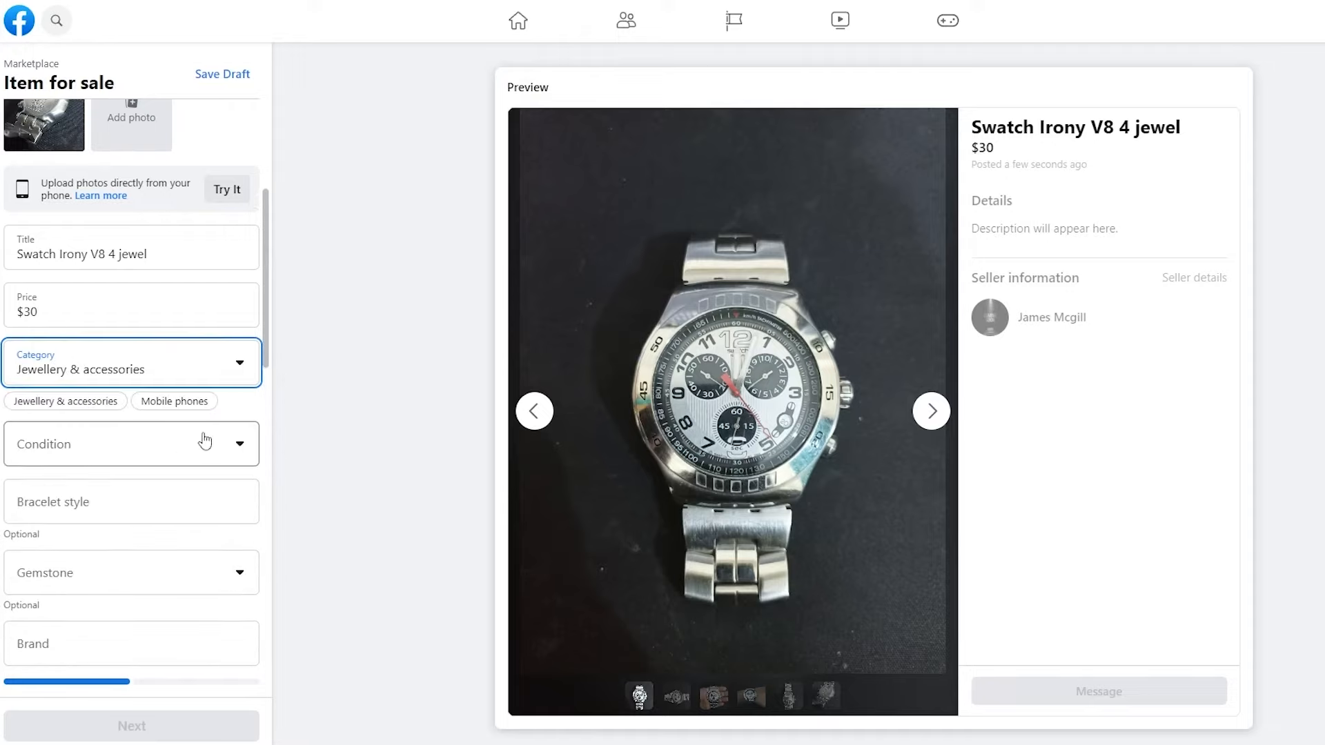
Set the item's condition to "Used – good" and enter "Chained Braclet" as the bracelet style.
left_click(28, 444)
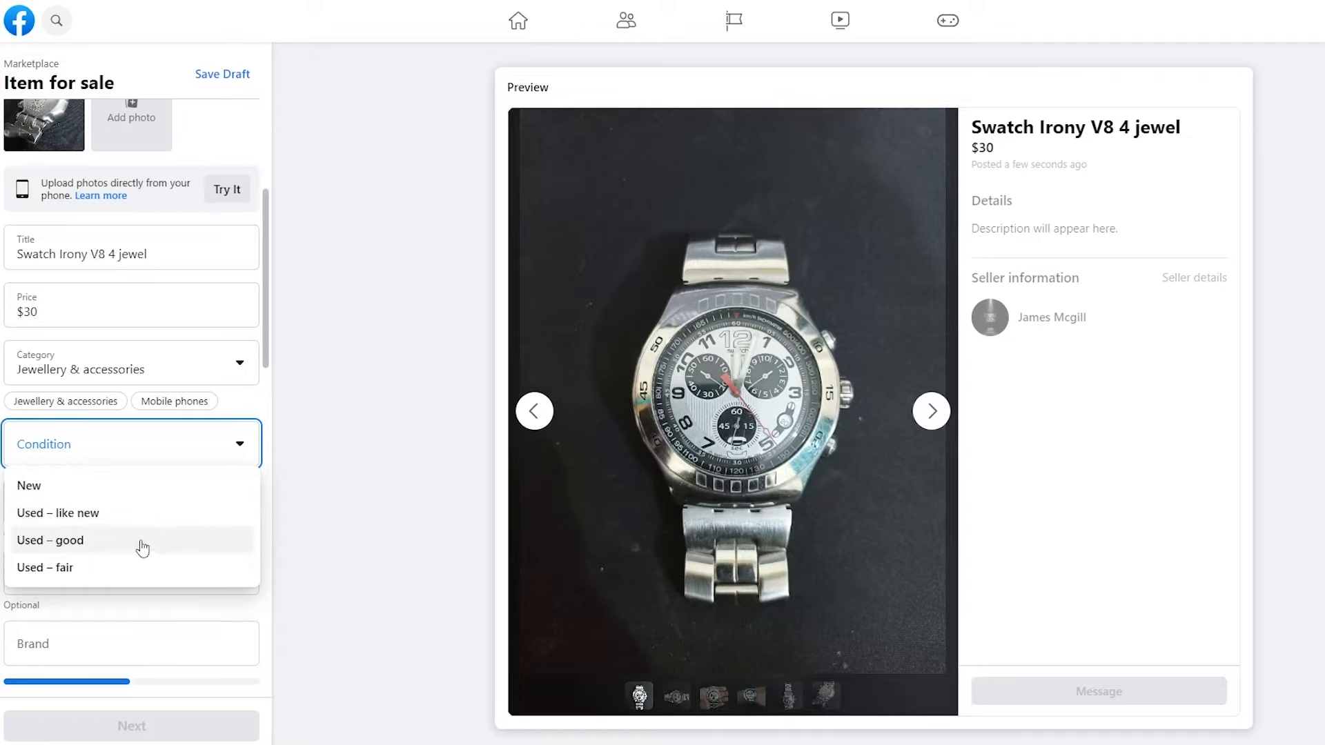
left_click(143, 548)
scroll(144, 444, "down", 1)
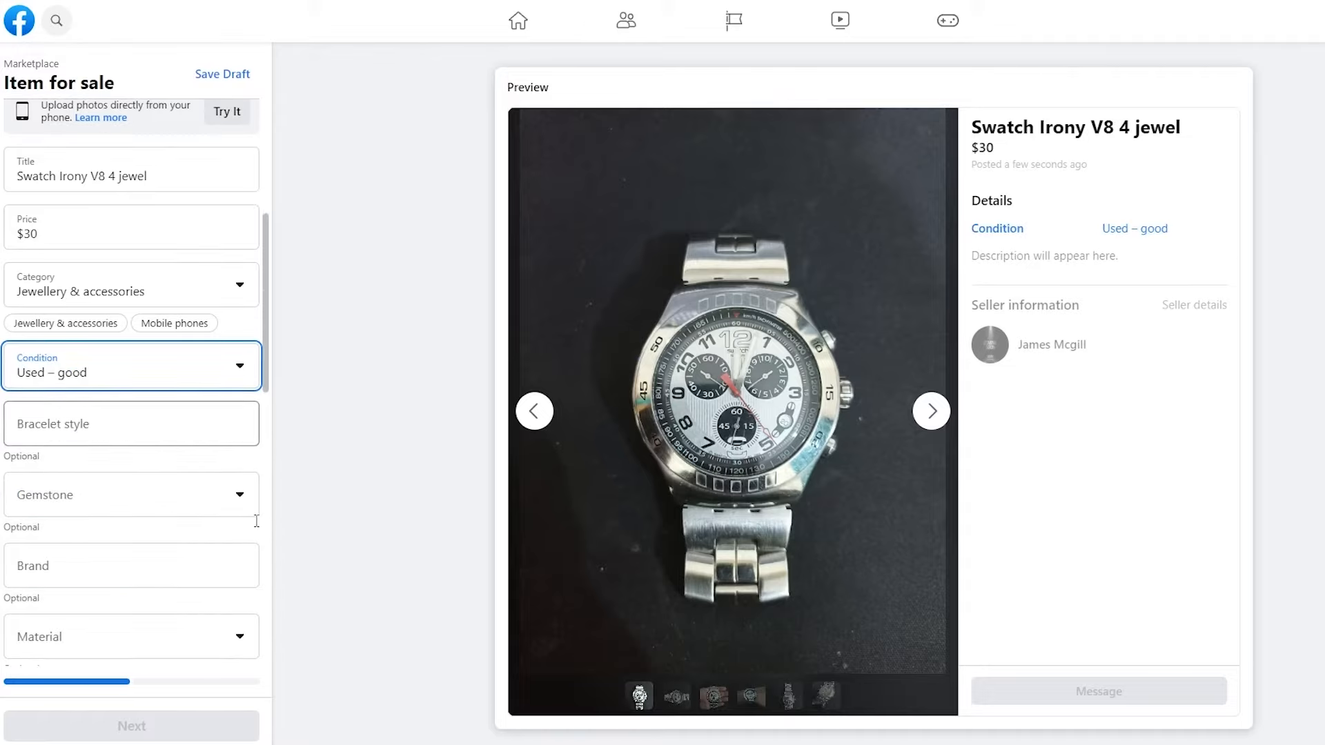
left_click(141, 434)
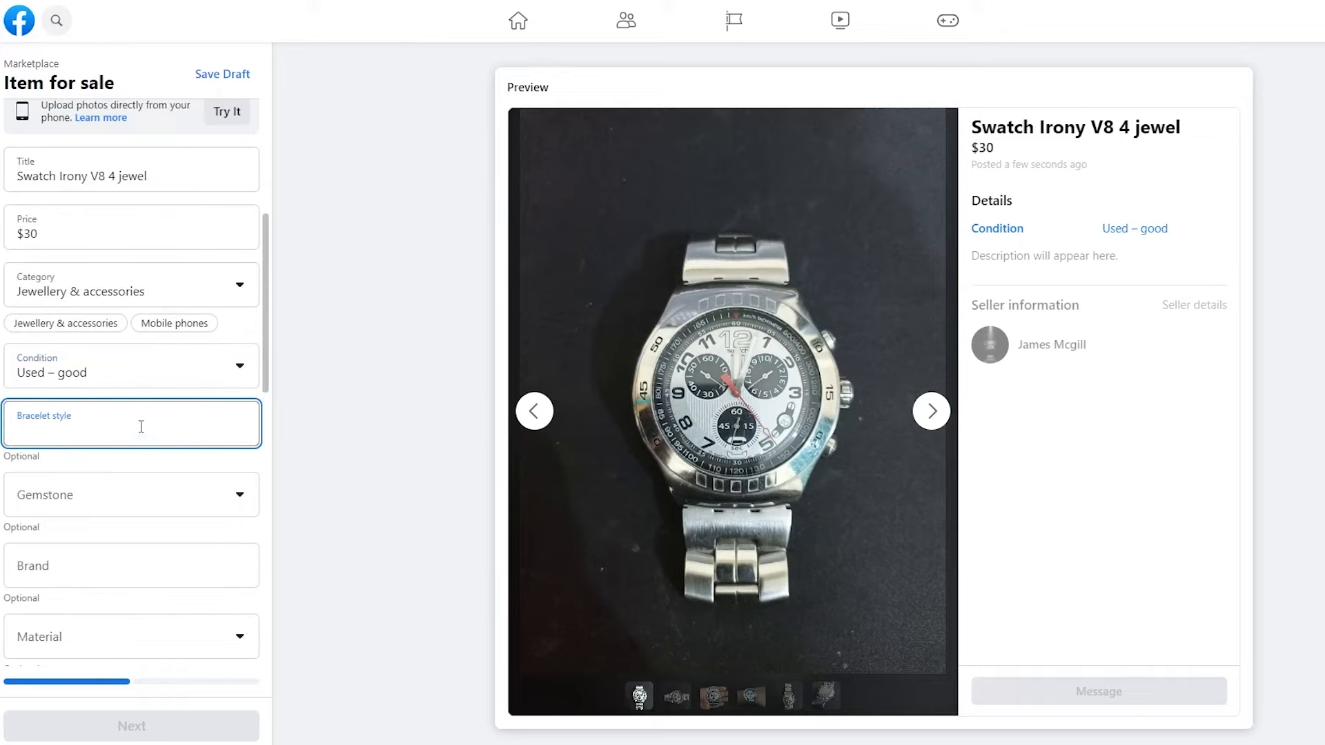
type("Cha")
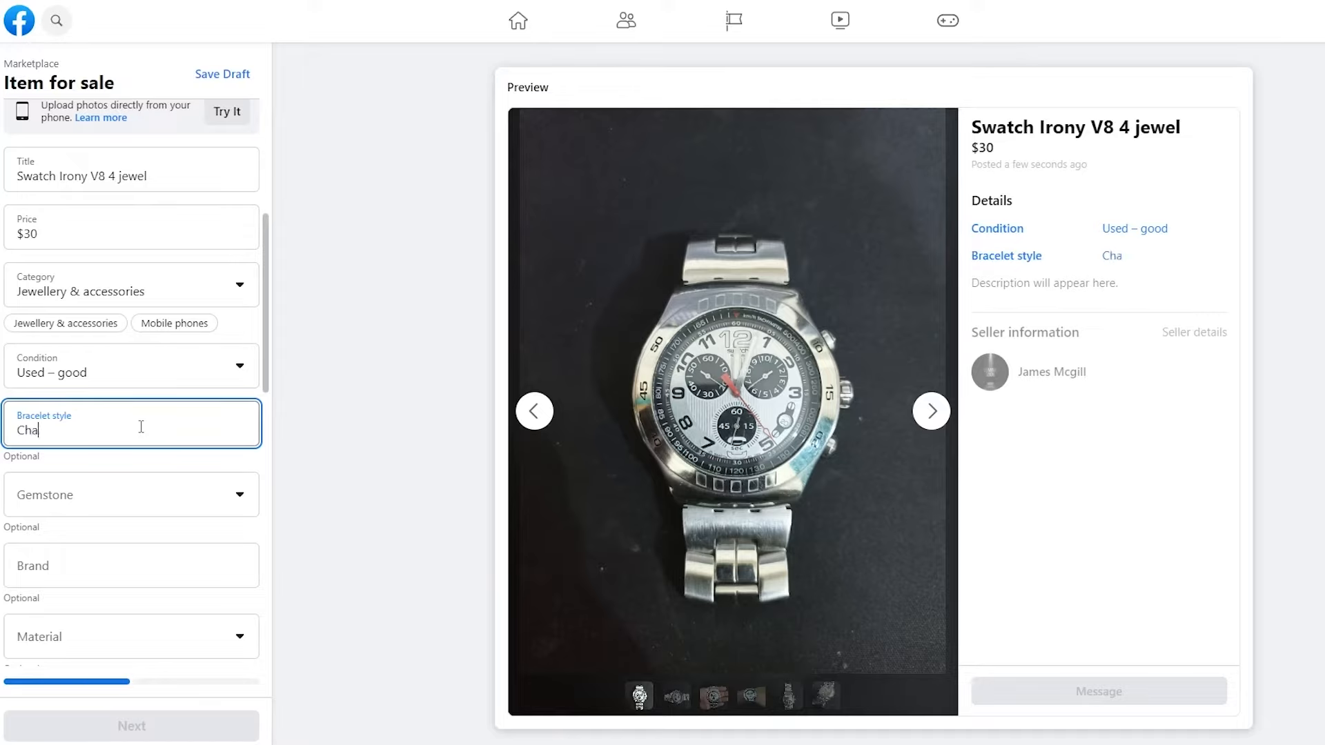
type("ined Braclet")
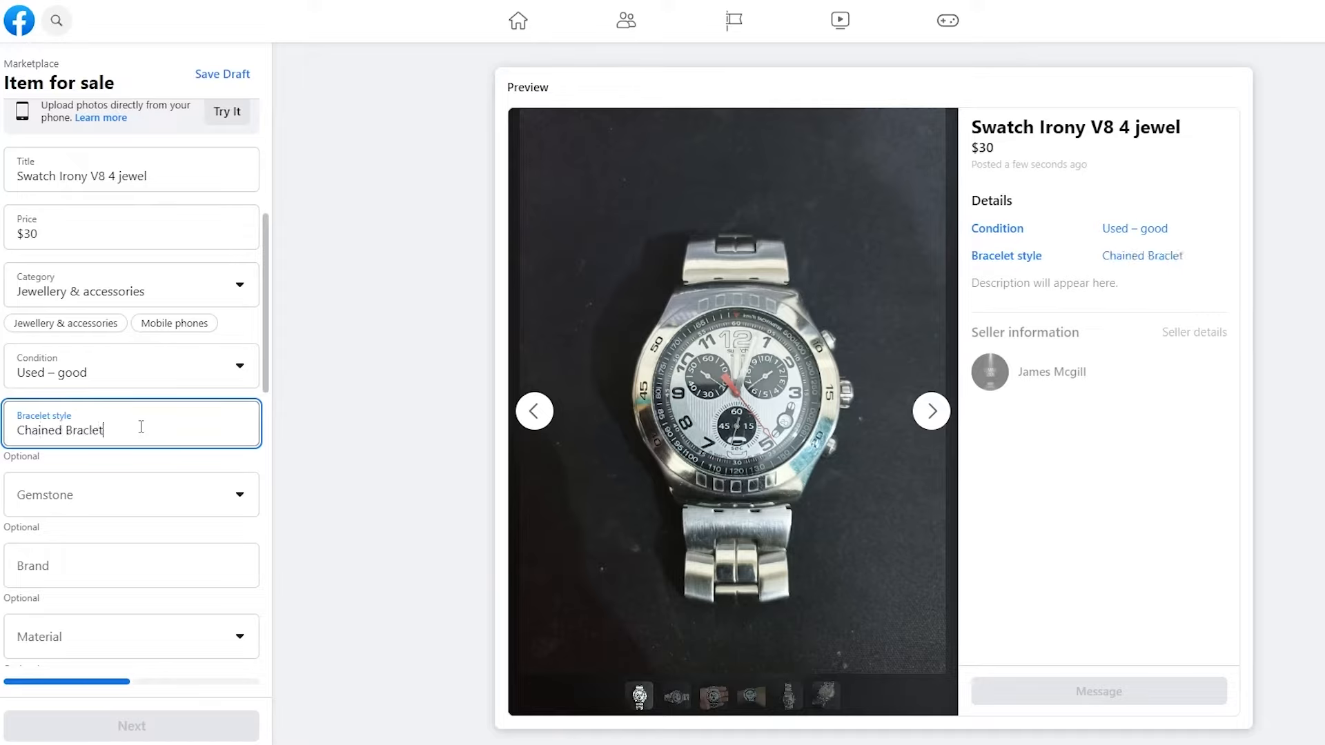
left_click(73, 519)
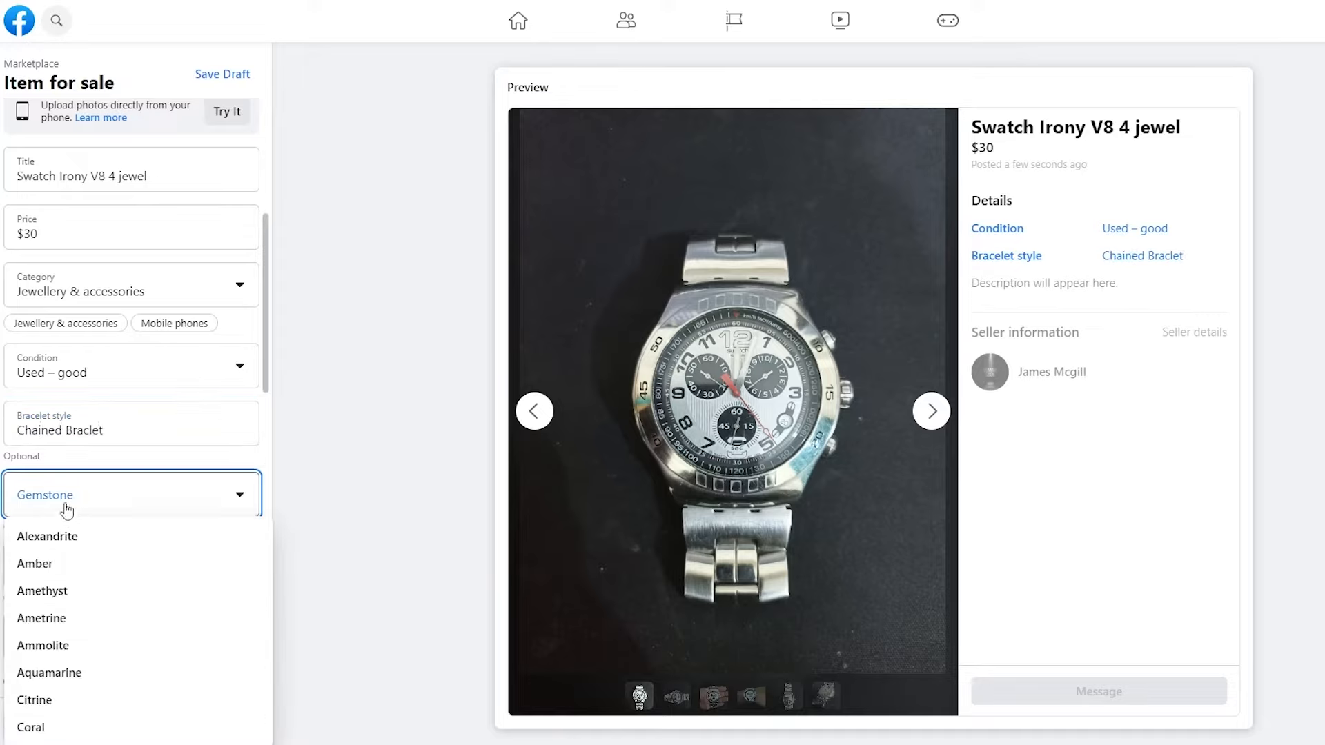
scroll(121, 638, "down", 7)
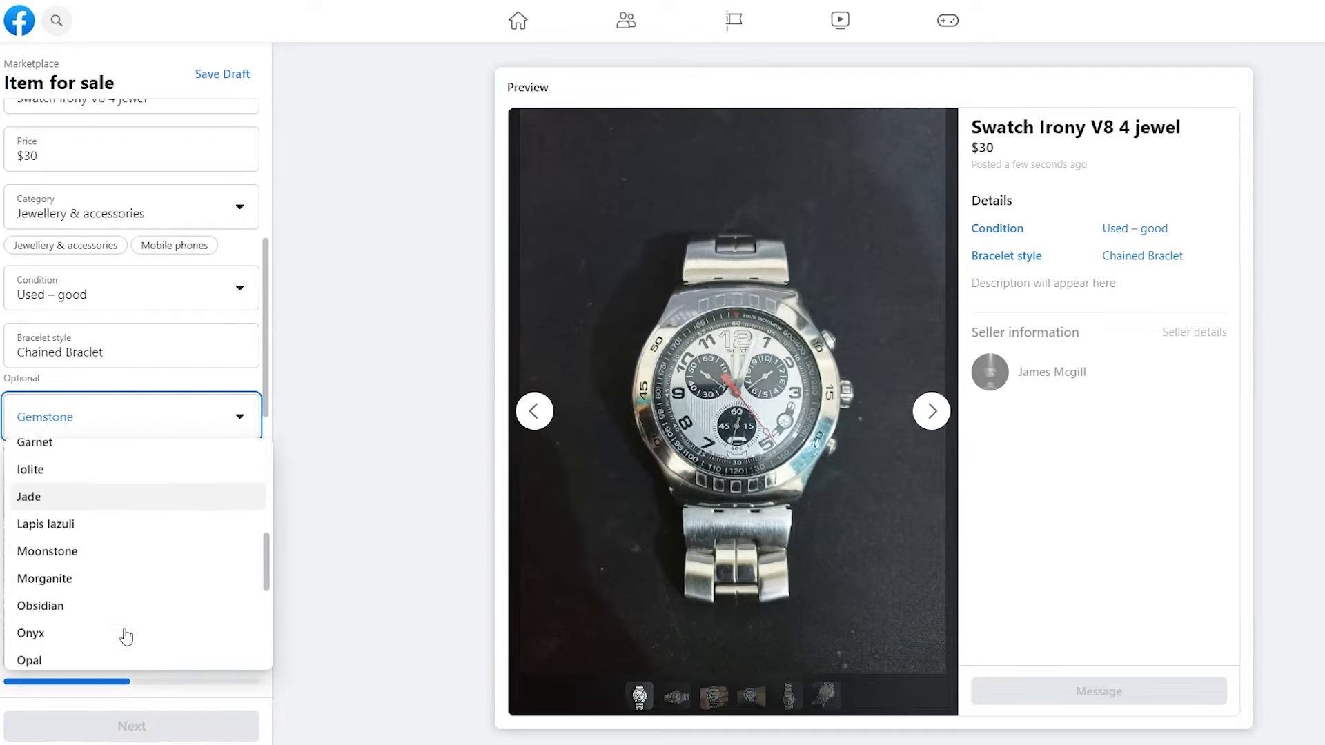
left_click(411, 492)
Enter "Swatch" as the item's brand and set its material to Stainless steel.
left_click(116, 482)
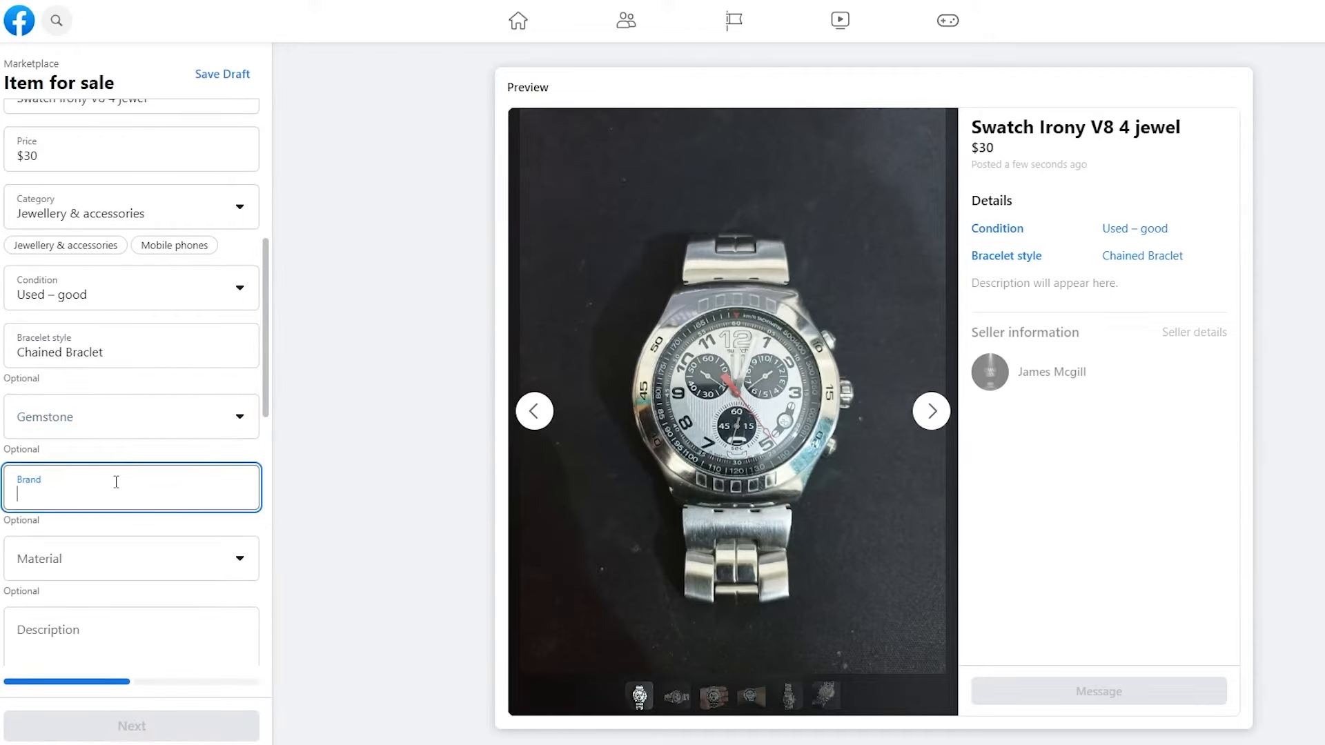
type("Swatch")
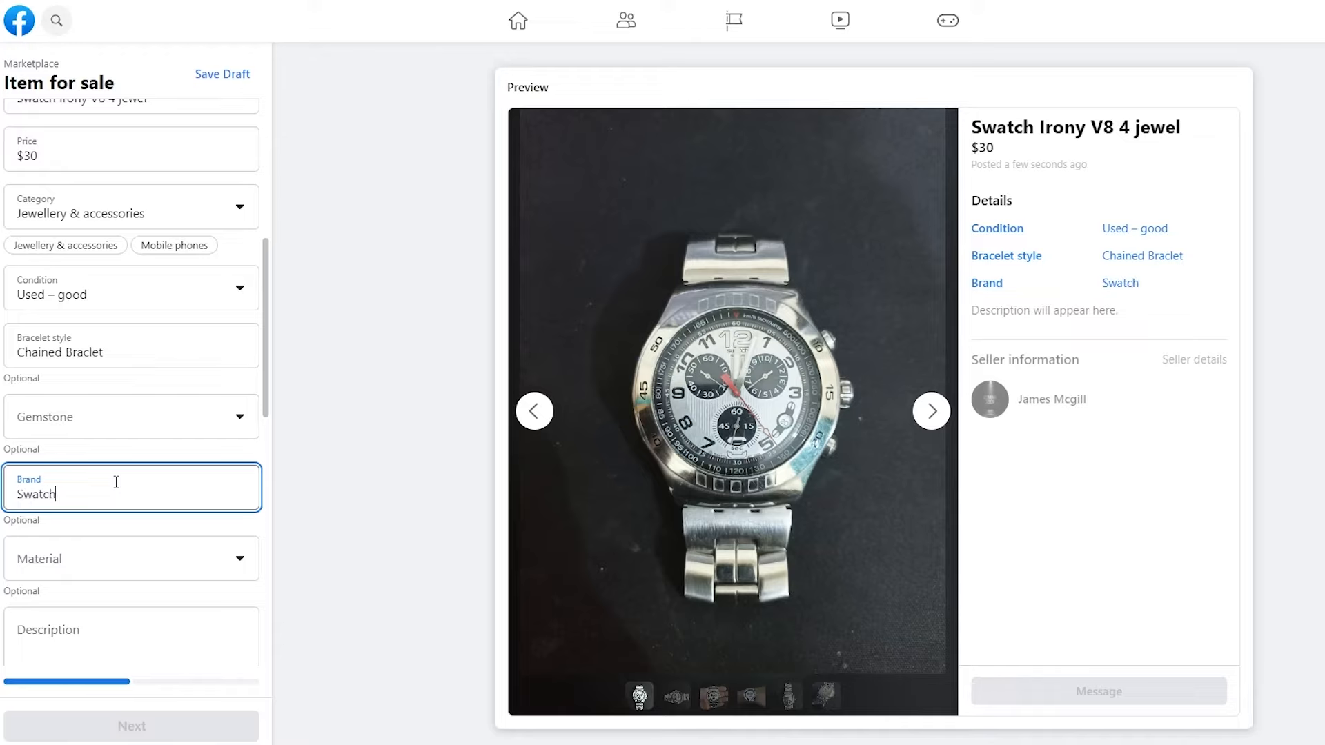
left_click(98, 559)
scroll(98, 594, "down", 5)
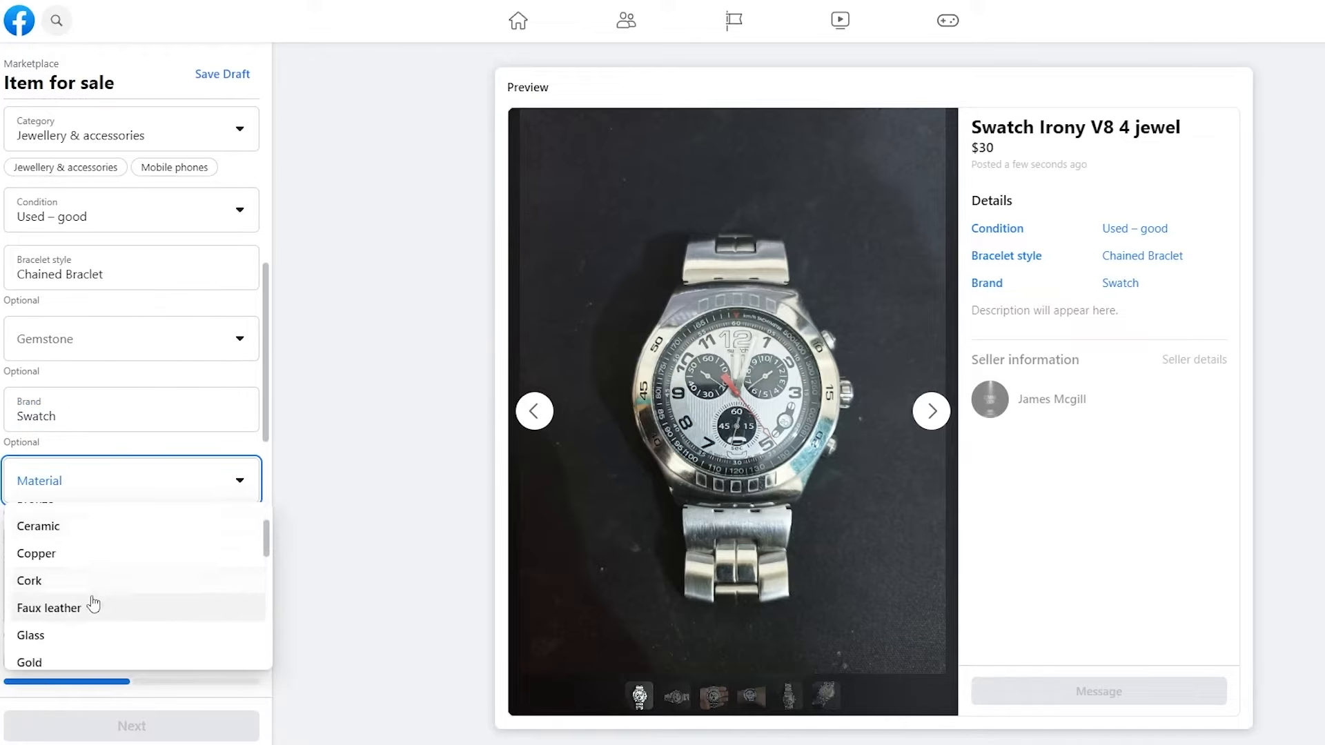
scroll(91, 603, "down", 5)
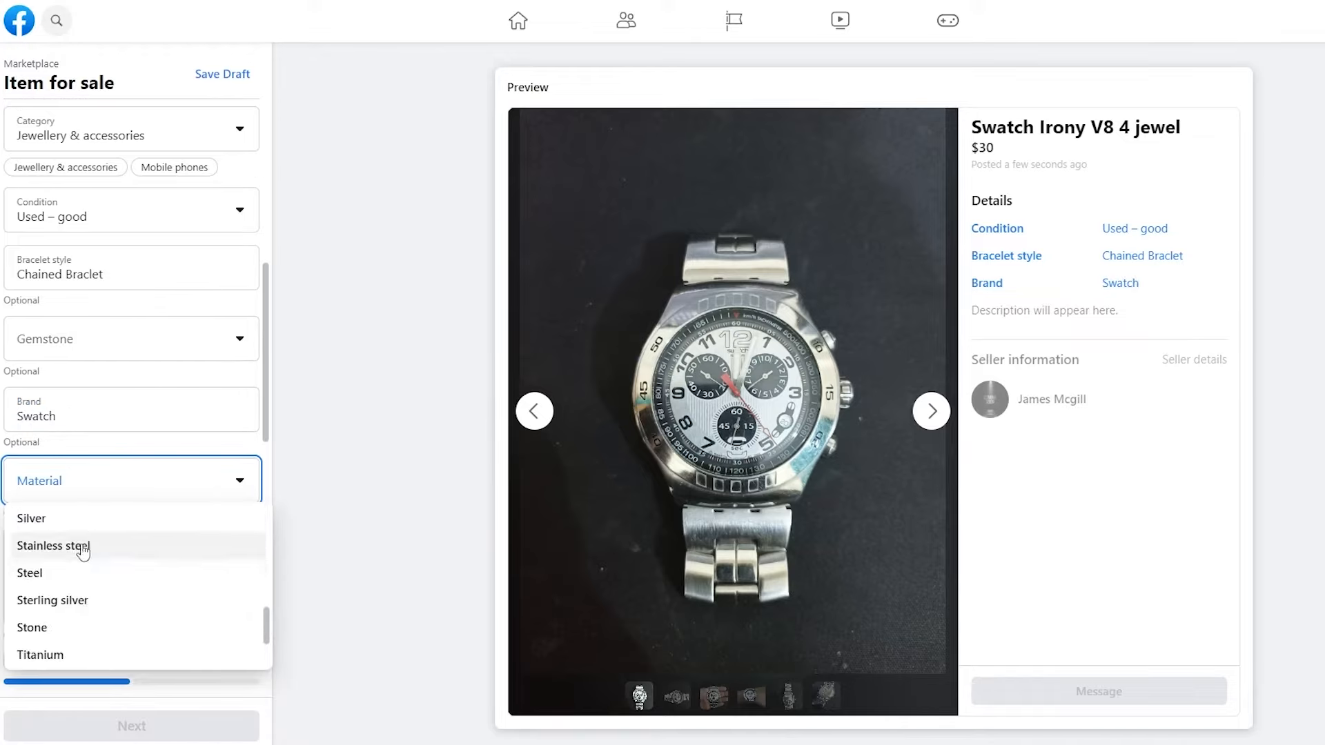
left_click(83, 550)
Describe the item as a Swatch Irony Chronograph wristwatch, V8 4 jewel, new battery, excellent condition, Swatch band and buckle, 47mm case, all dials in working order.
scroll(138, 511, "down", 1)
left_click(139, 491)
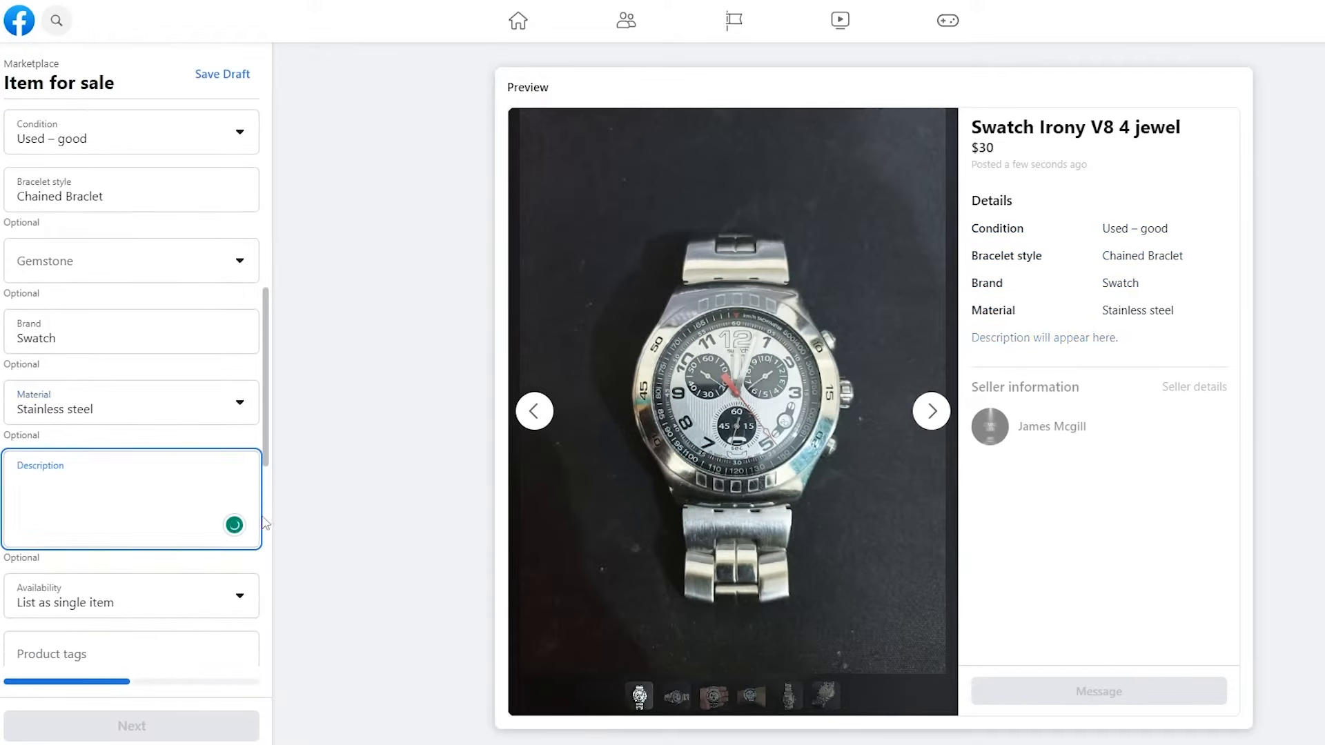
type("This is a Swatch Irony Chronograph wristwatch.  It is a V8 4 jewel.  It has a new battery installed.  It is in excellent condition.  It has a Swatch band and buckle.  It's a 47mm case size  All dials are in working order")
scroll(47, 361, "up", 4)
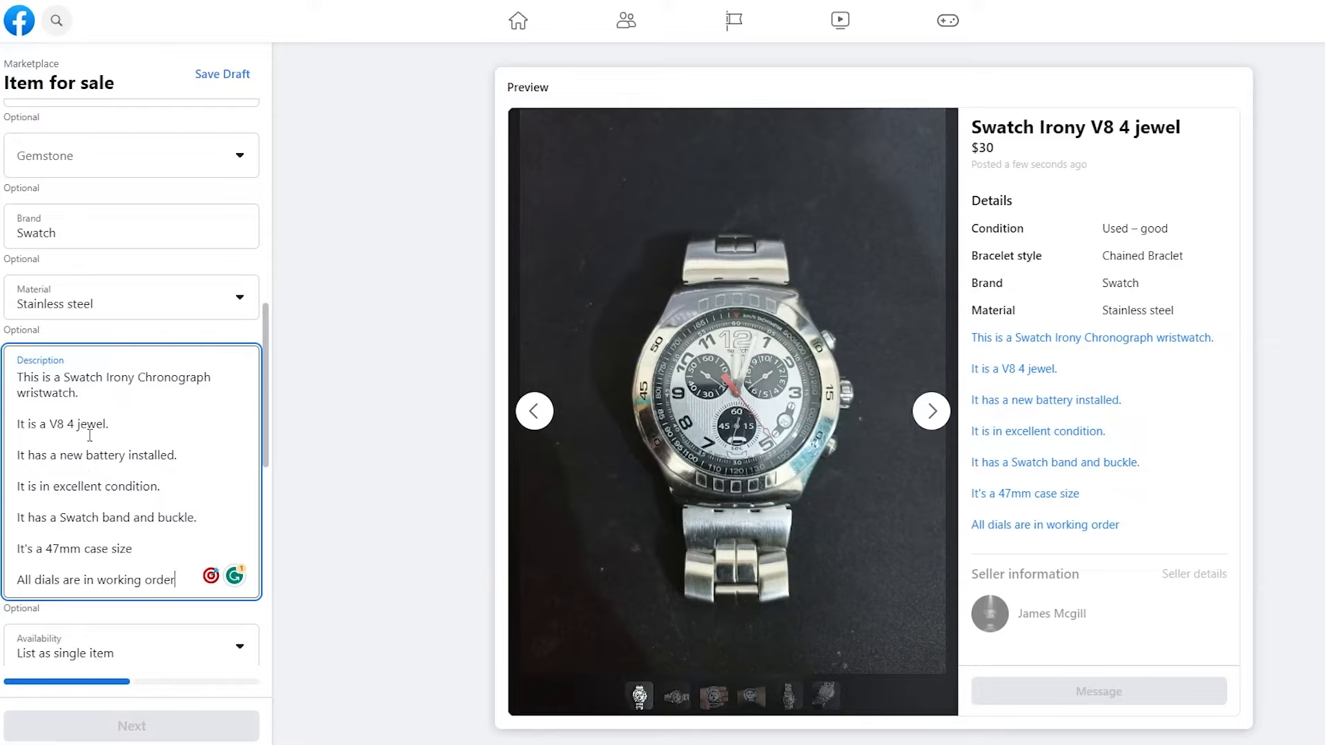
scroll(169, 504, "down", 3)
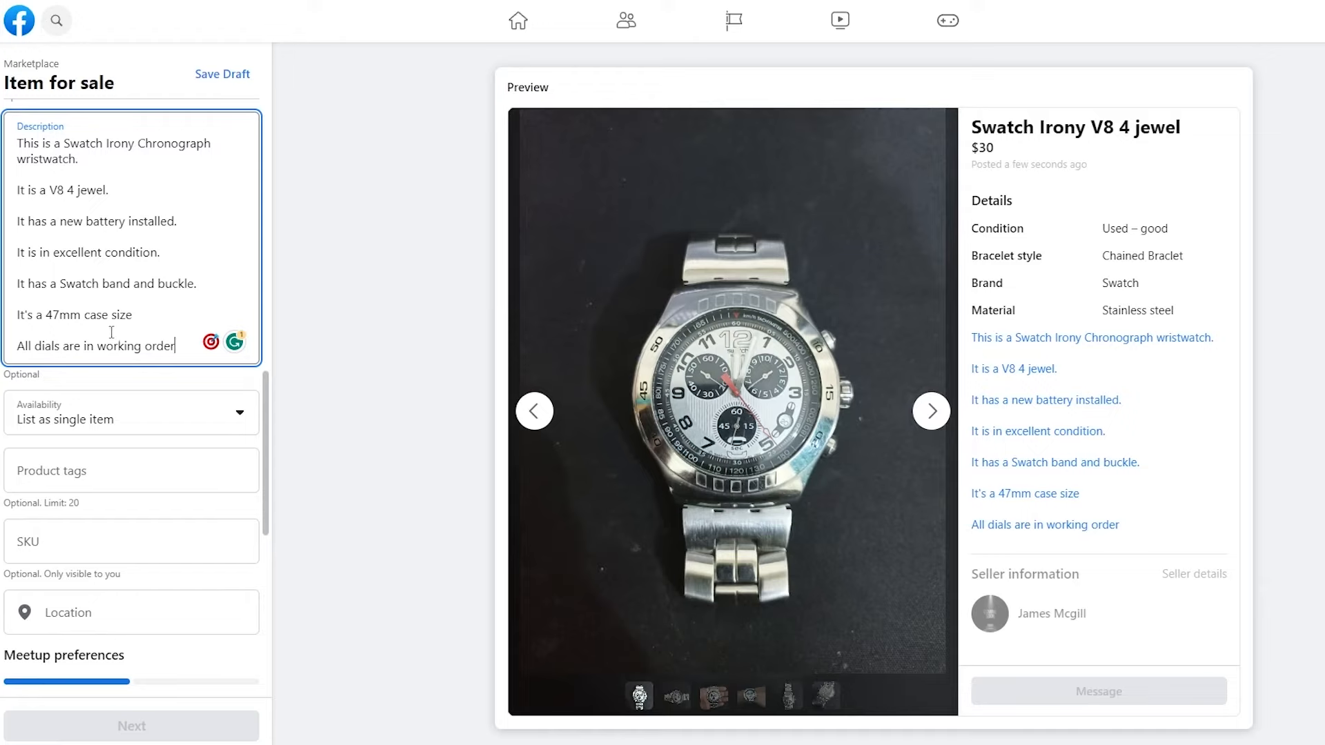
Check the availability options, keep "List as single item", and enter "Watch" as the product tag.
scroll(97, 487, "down", 1)
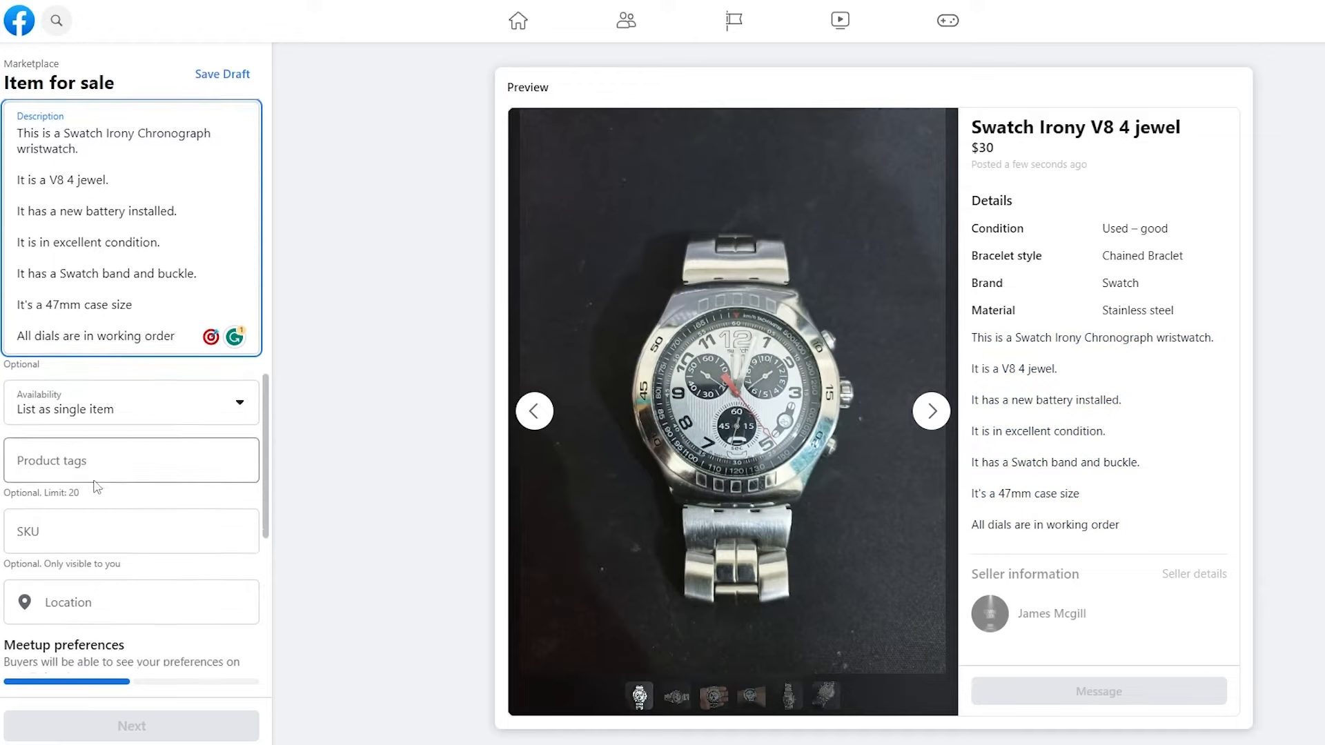
scroll(96, 487, "down", 1)
left_click(82, 380)
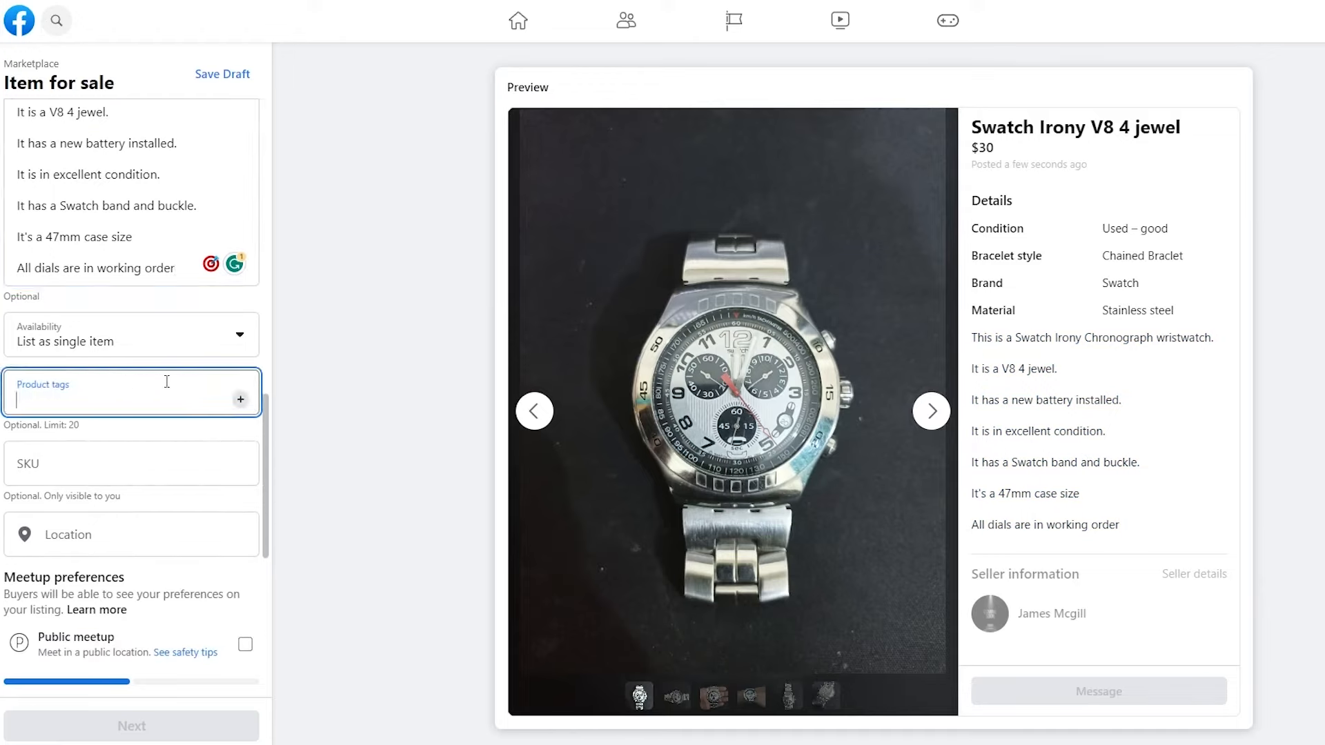
left_click(68, 351)
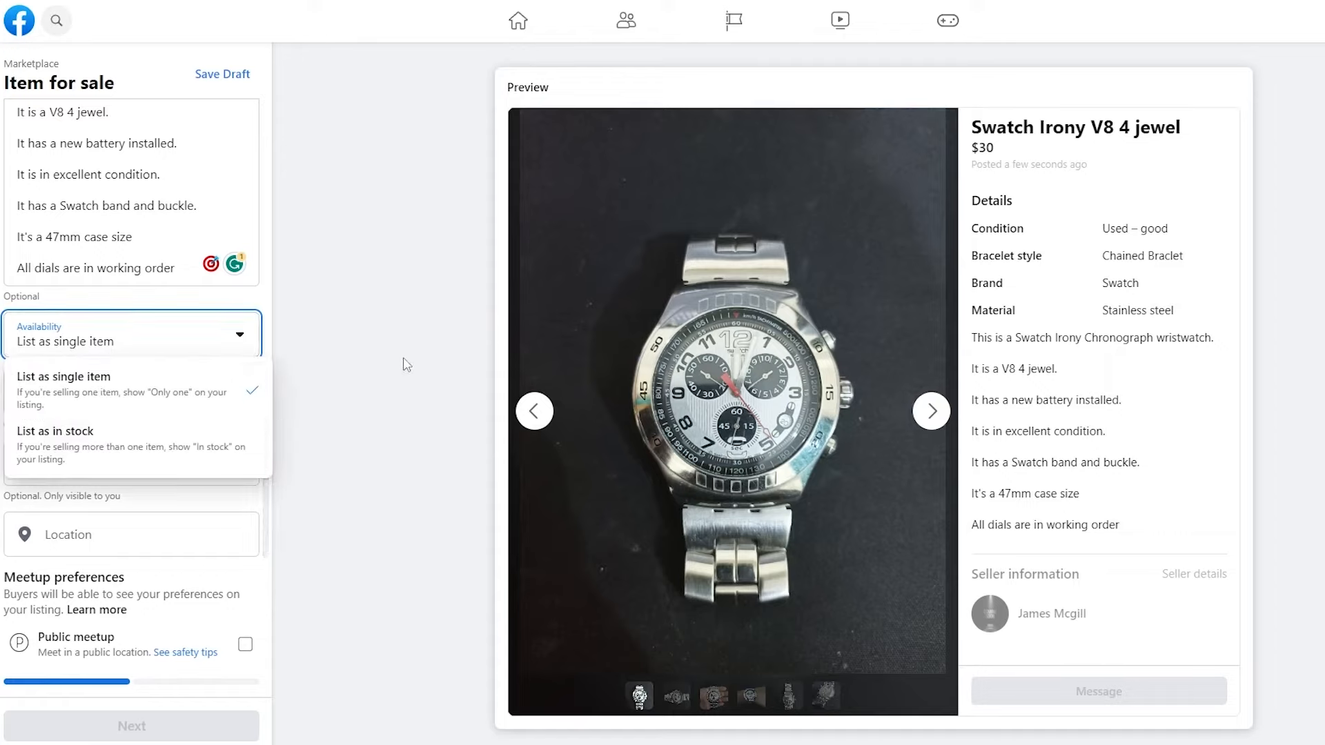
left_click(50, 402)
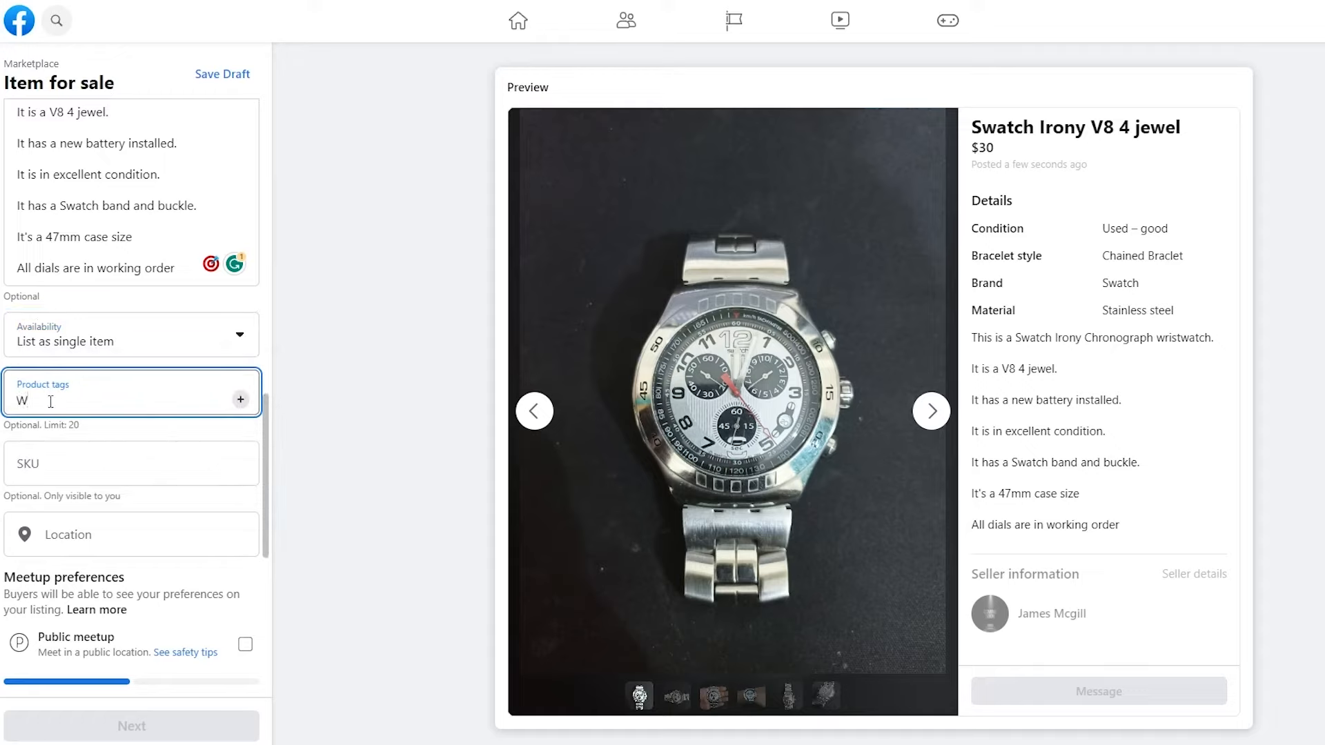
type("Watch")
left_click(60, 462)
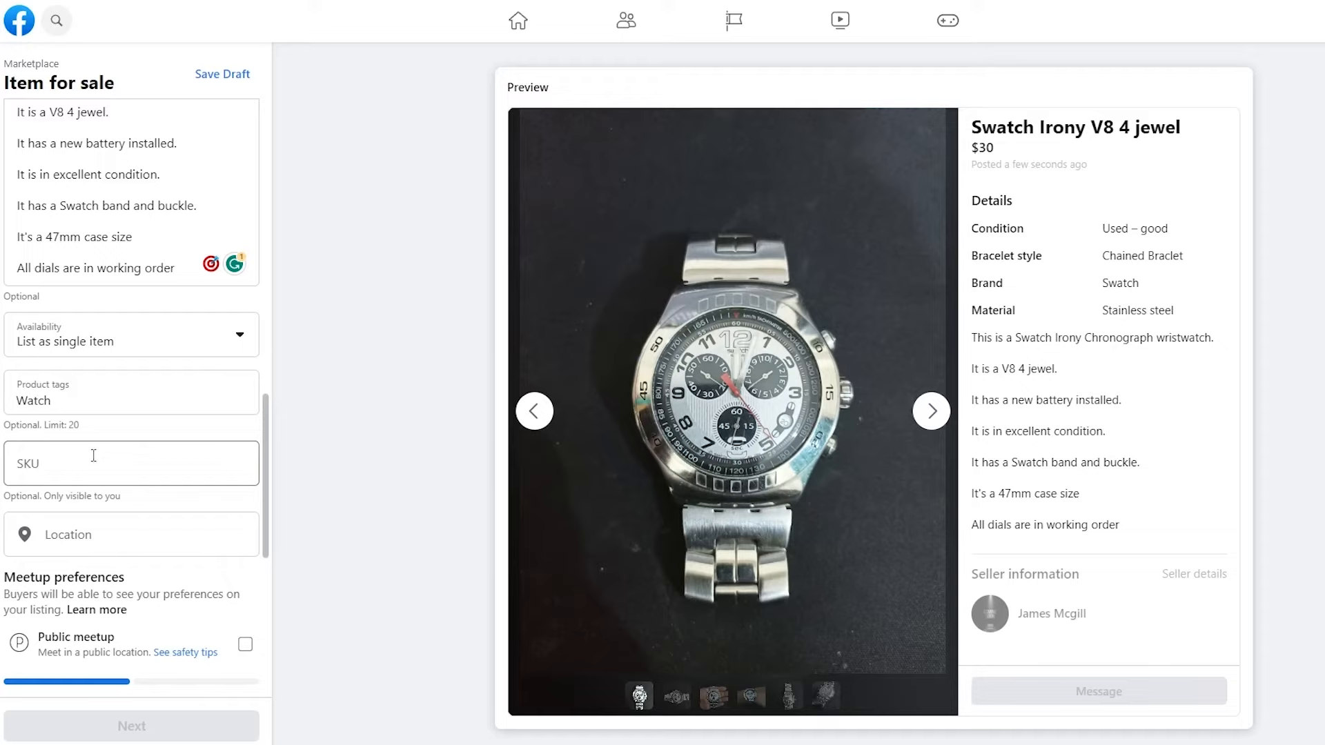
Review the remaining listing options and enable public meetup as a meetup preference.
scroll(69, 448, "down", 2)
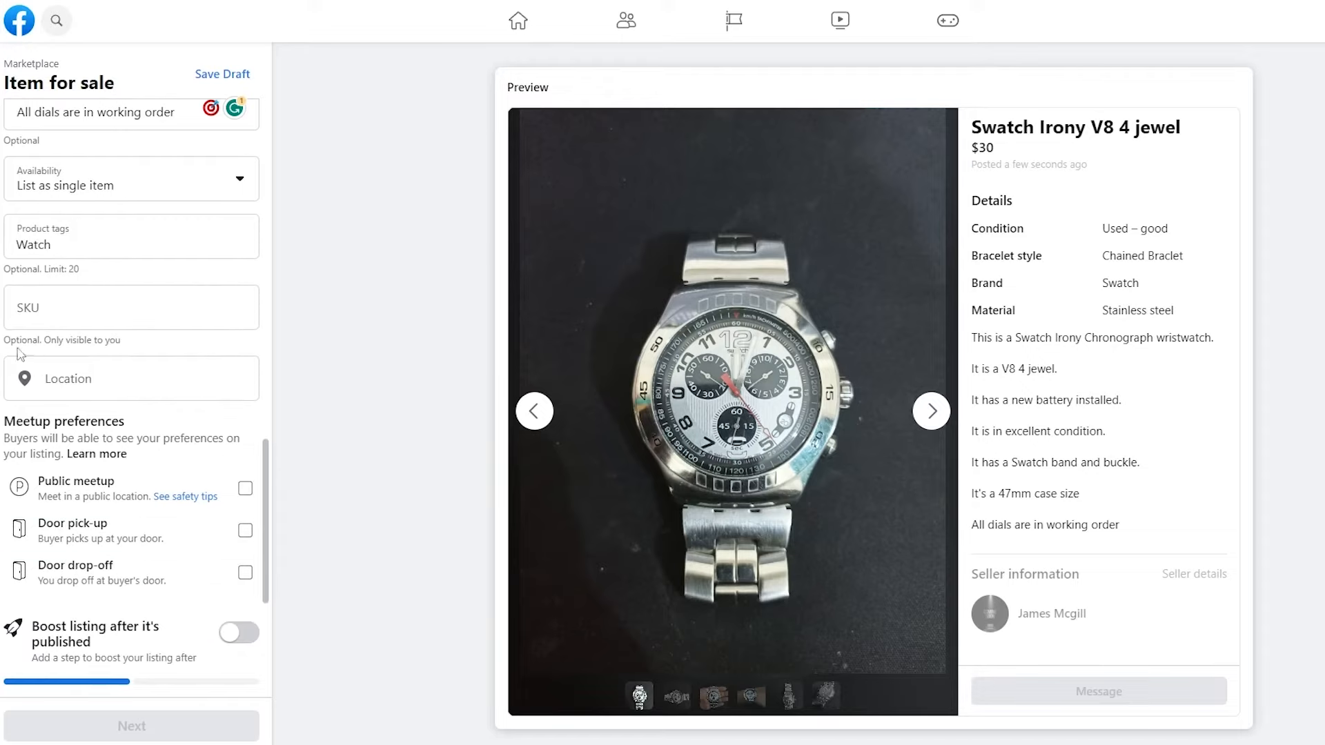
scroll(76, 354, "down", 2)
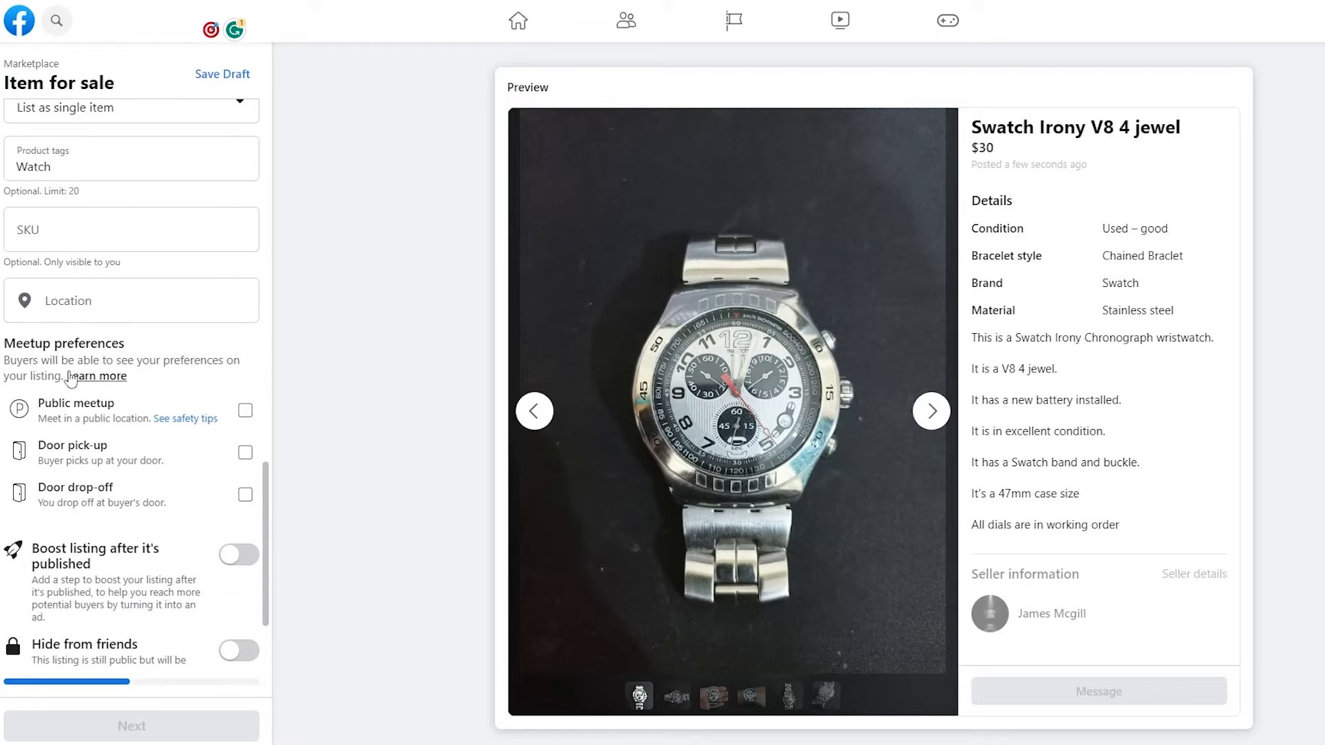
scroll(109, 348, "down", 1)
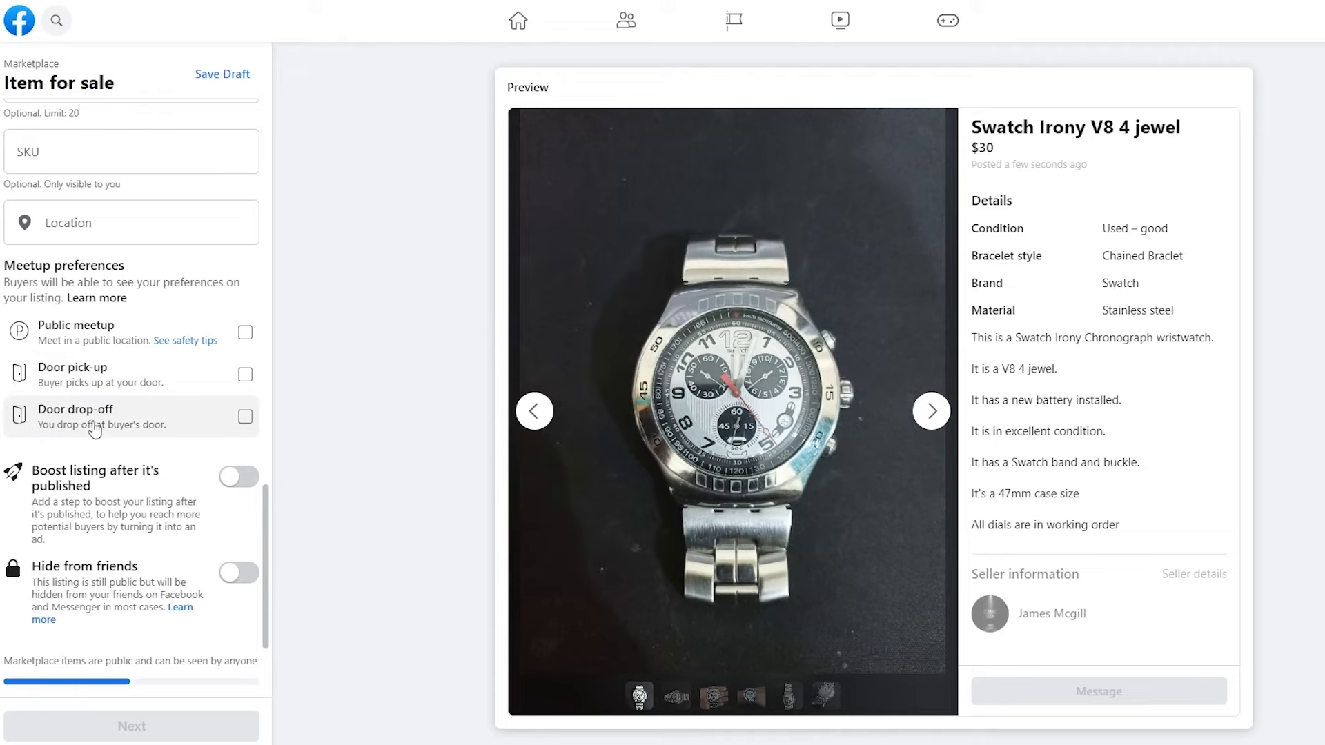
scroll(95, 428, "down", 1)
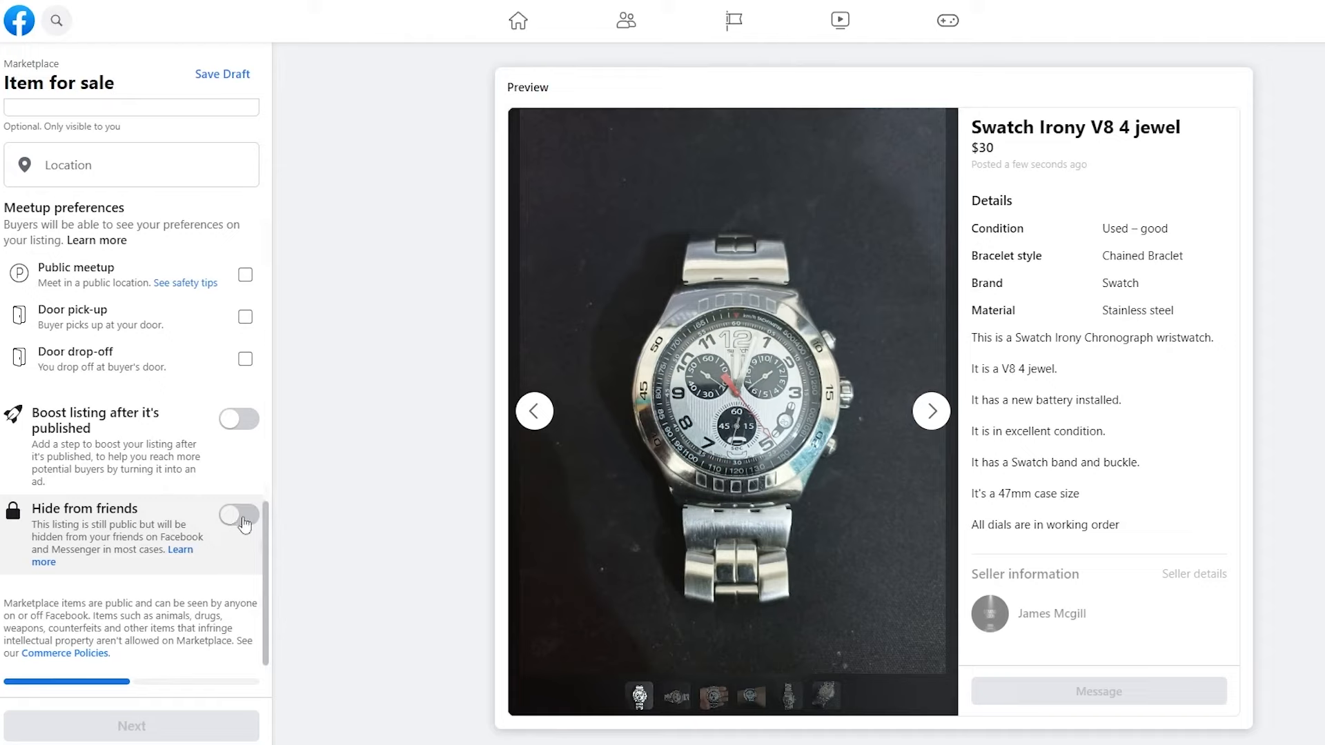
scroll(245, 524, "up", 4)
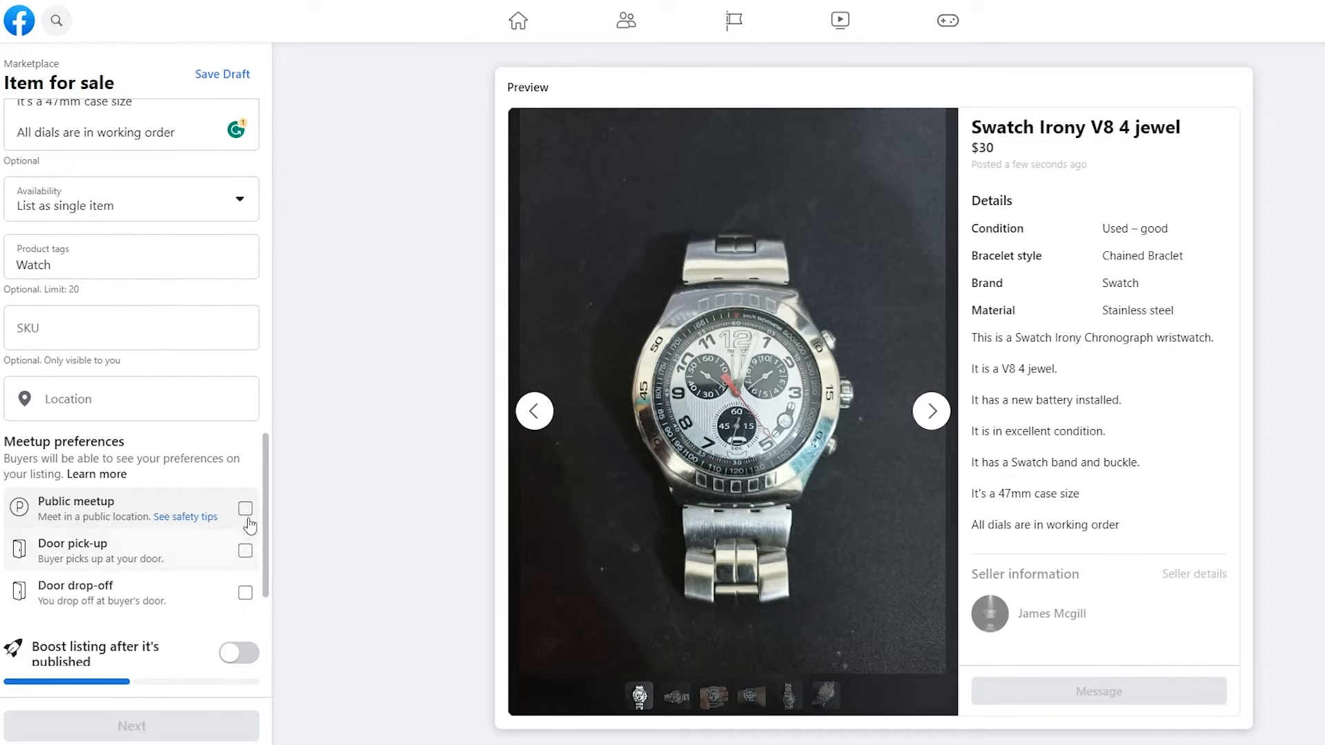
scroll(247, 519, "down", 1)
left_click(245, 431)
left_click(245, 473)
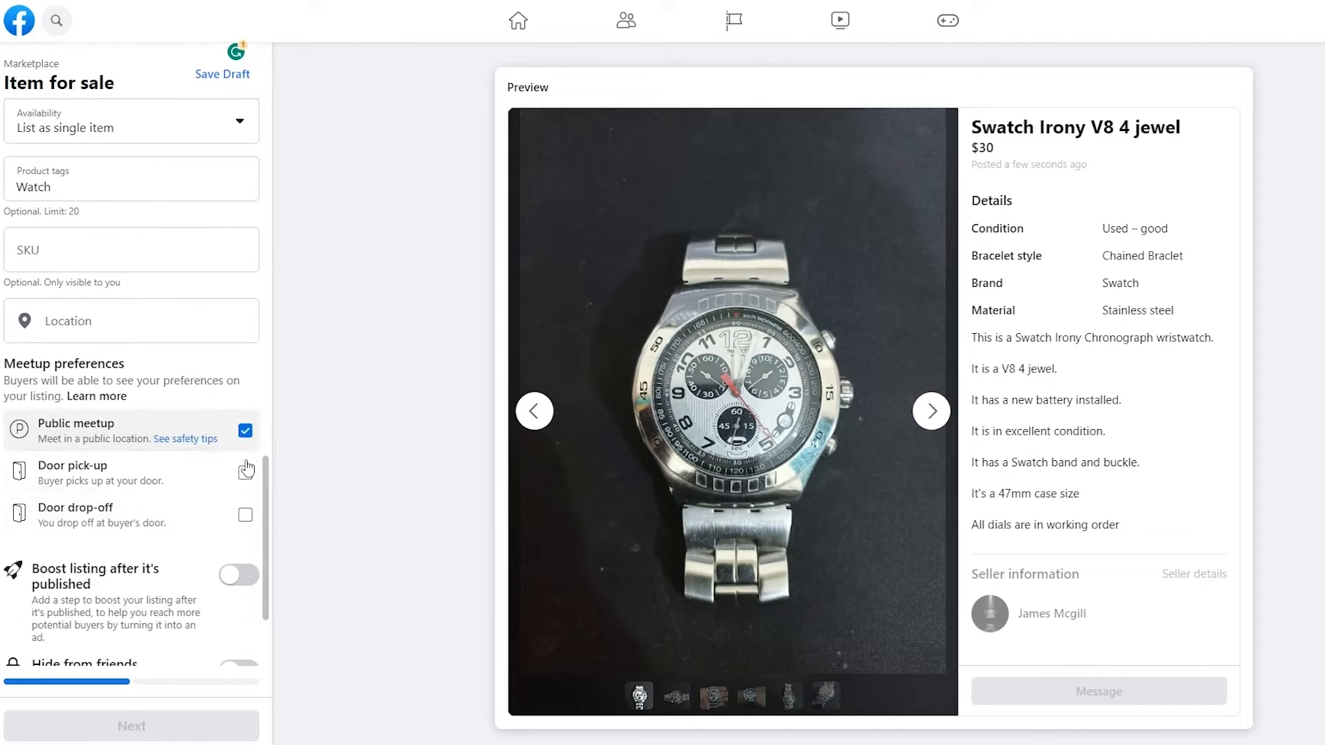
left_click(246, 515)
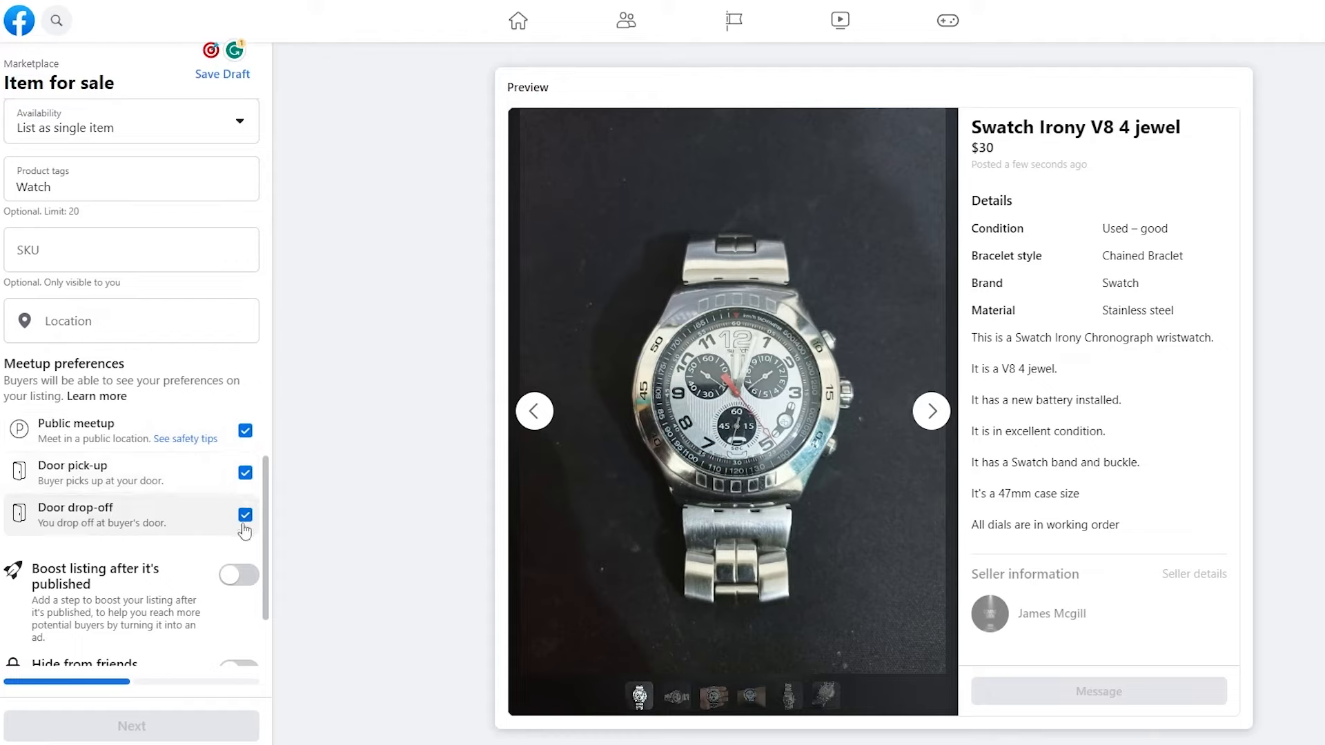
left_click(245, 473)
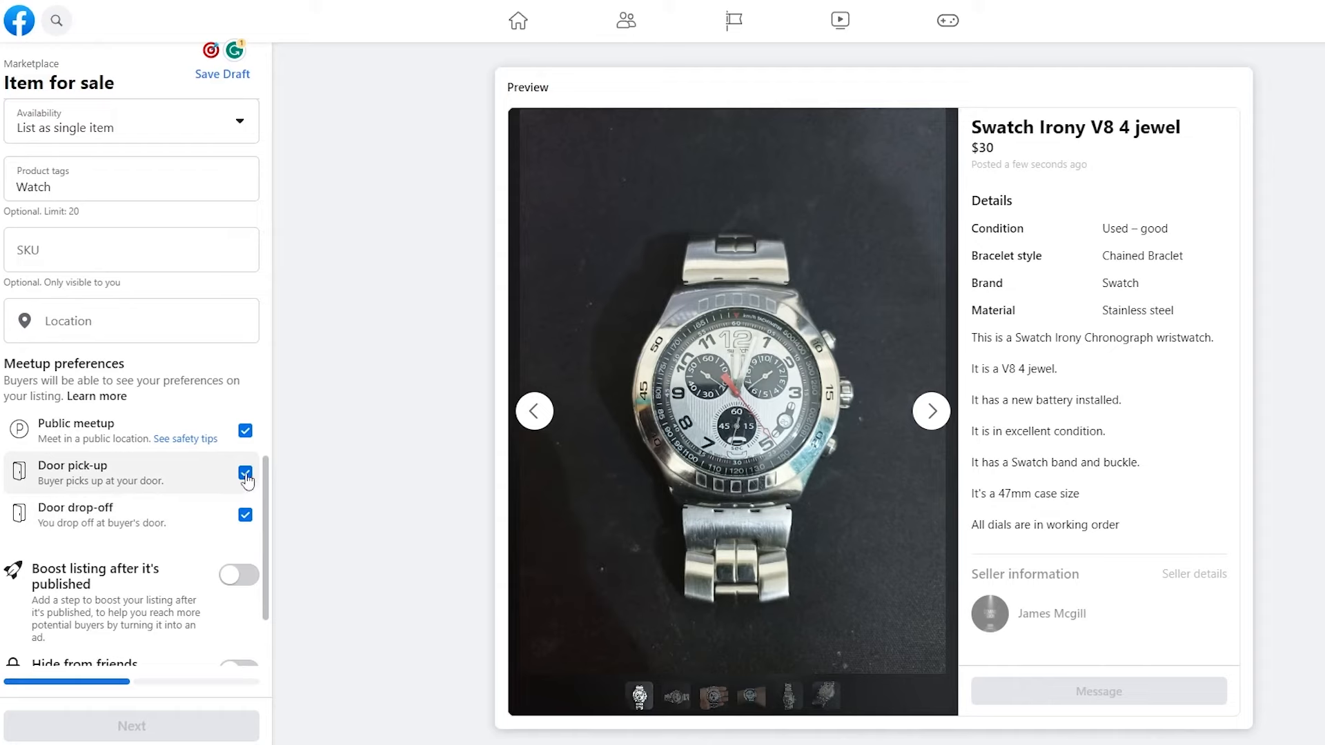
left_click(246, 512)
Hide the listing from friends and set its location to New York, New York.
scroll(242, 455, "down", 1)
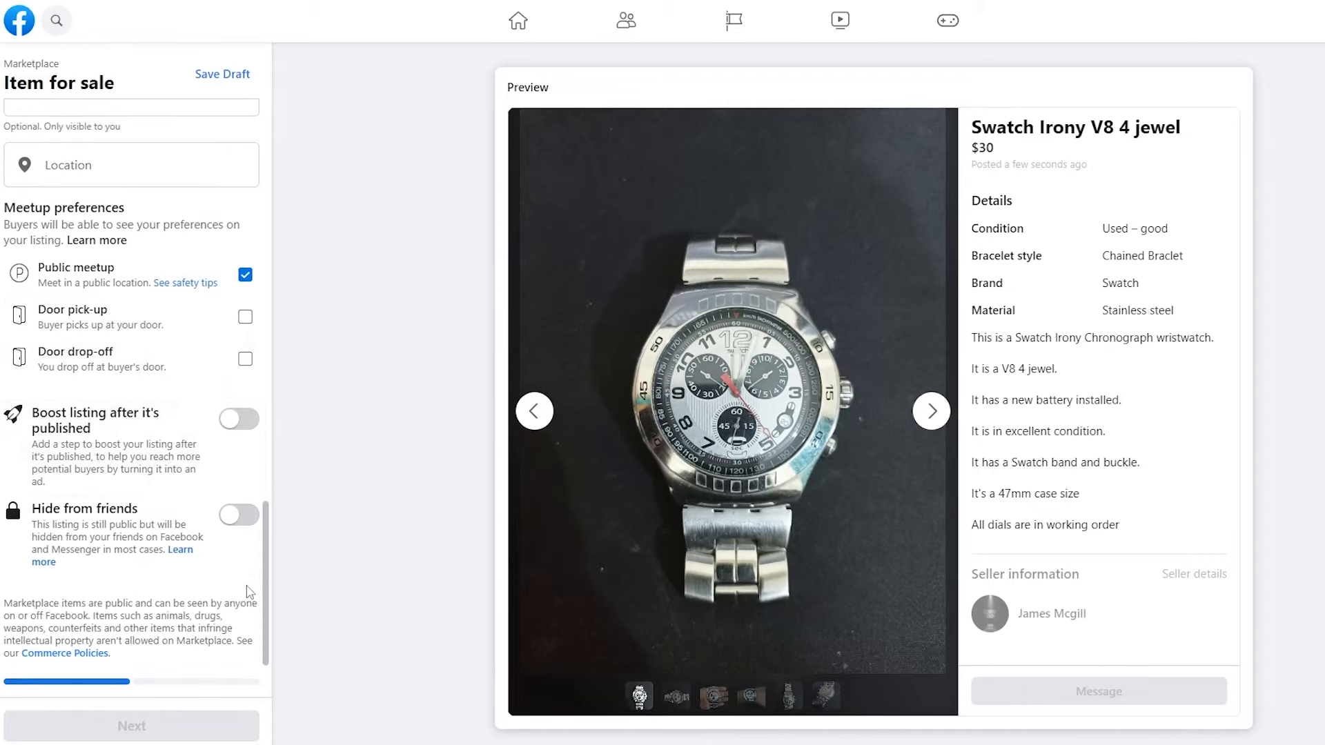
left_click(247, 525)
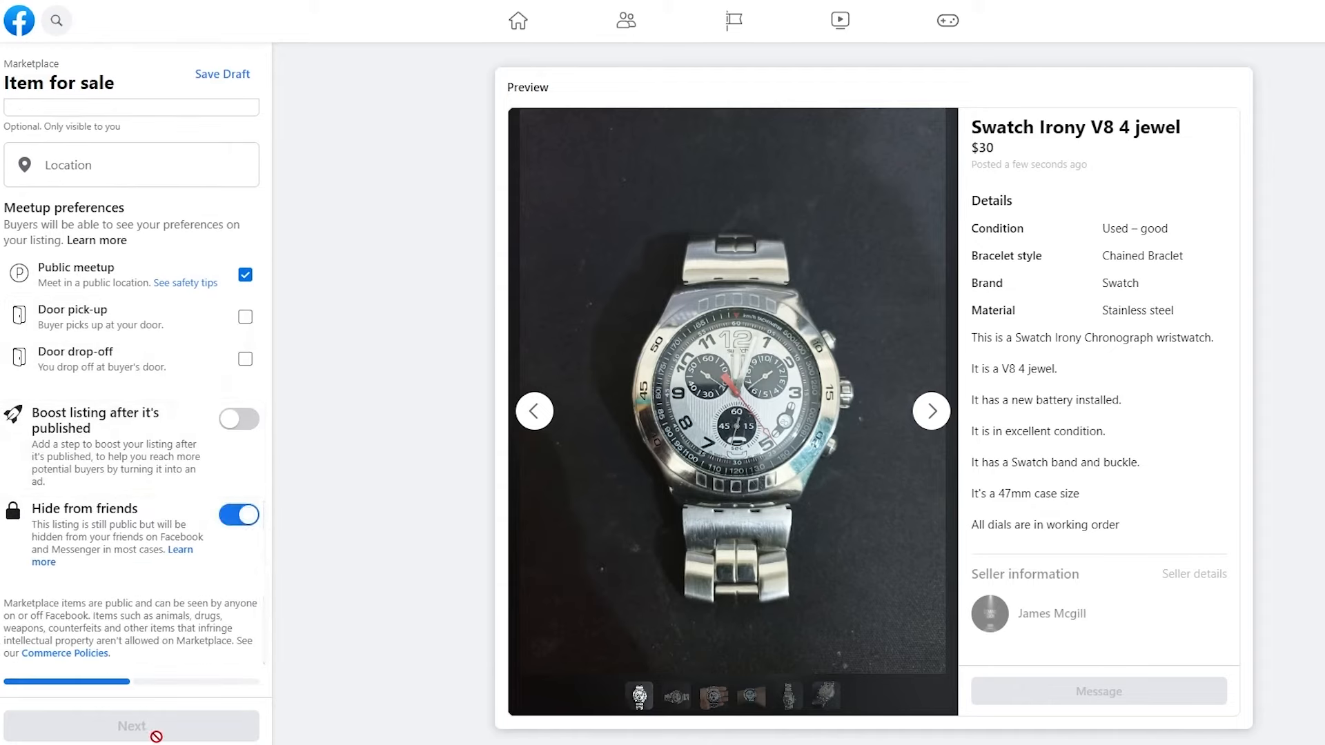
scroll(168, 485, "up", 5)
left_click(110, 489)
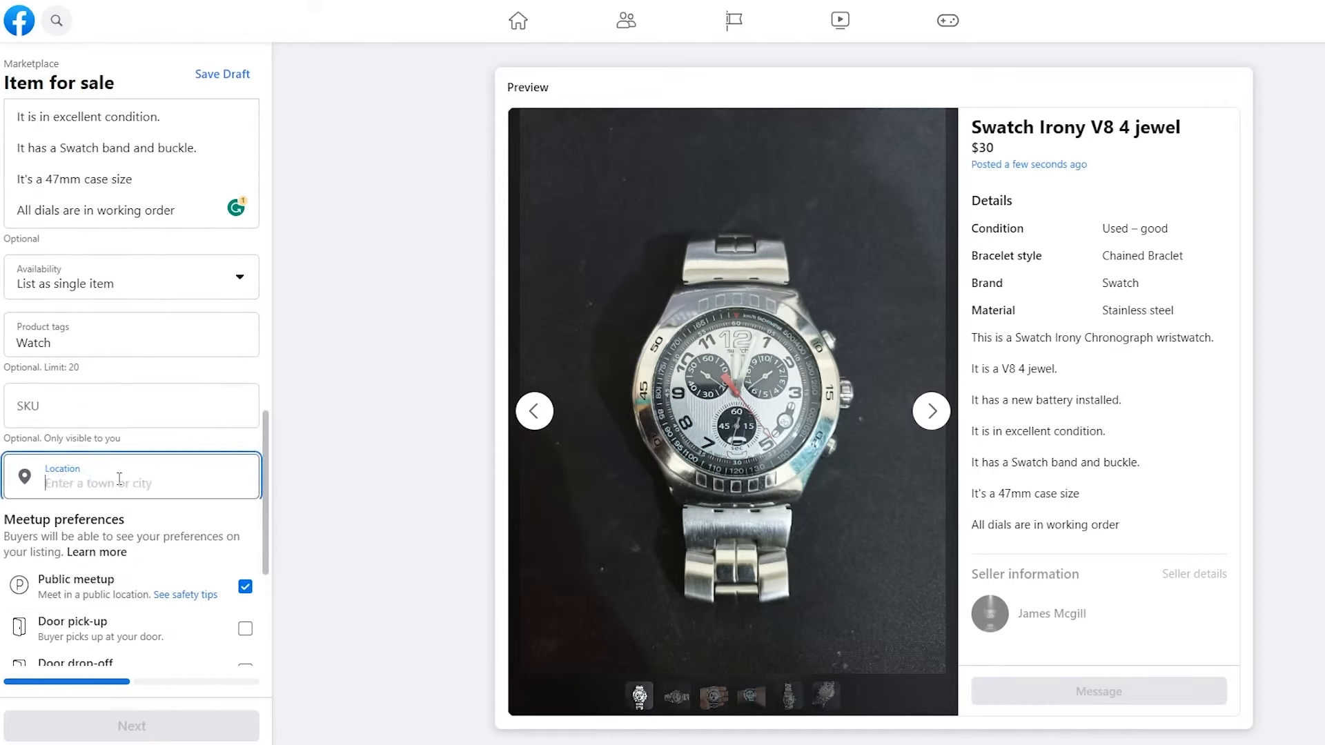
type("New")
left_click(86, 514)
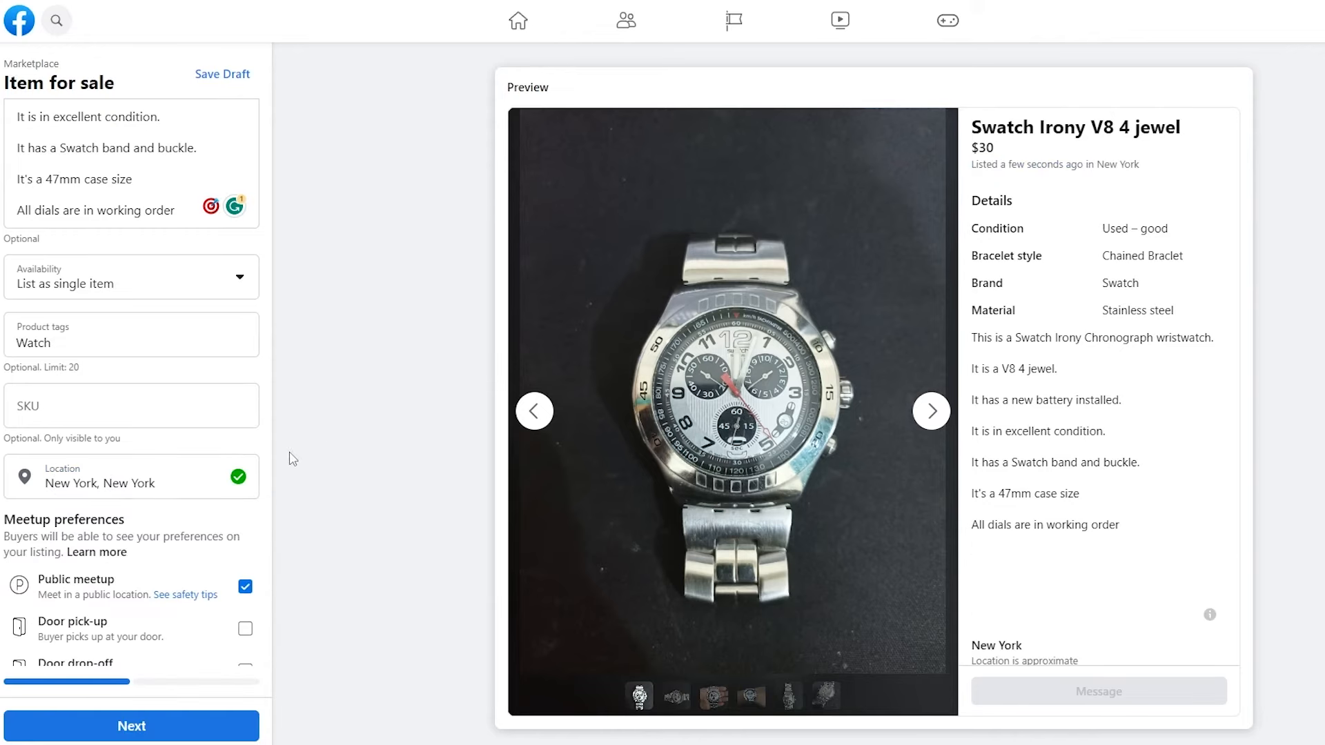
Review the listing preview and suggested groups, and publish the listing on Marketplace without joining any group.
scroll(207, 456, "down", 5)
scroll(1097, 566, "down", 2)
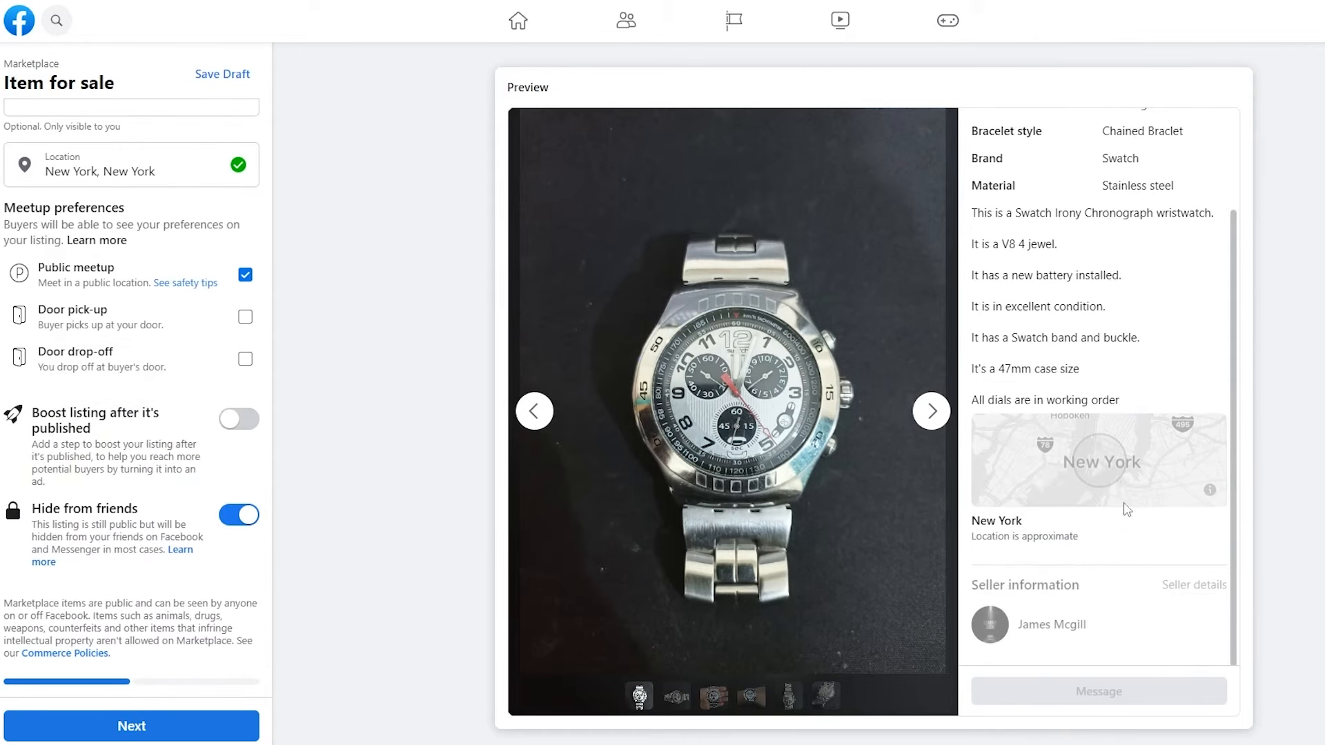
scroll(1011, 535, "up", 2)
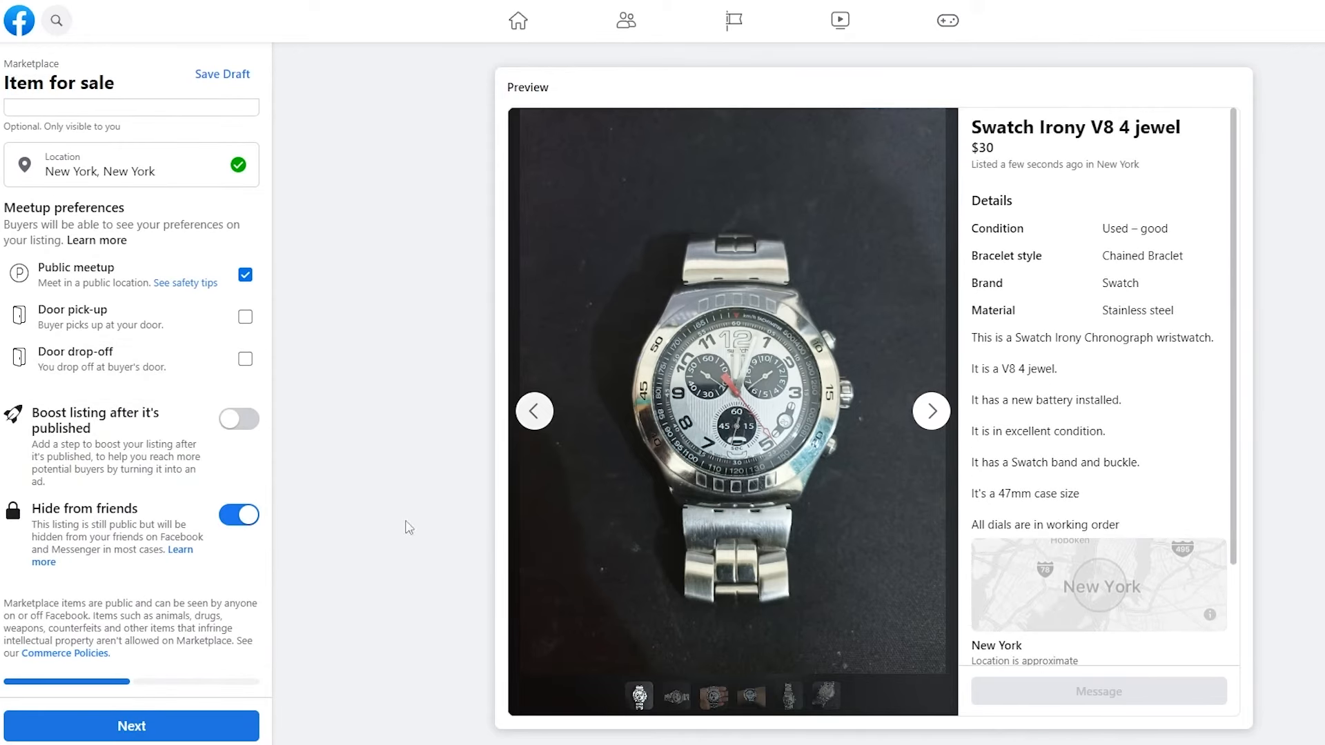
left_click(159, 732)
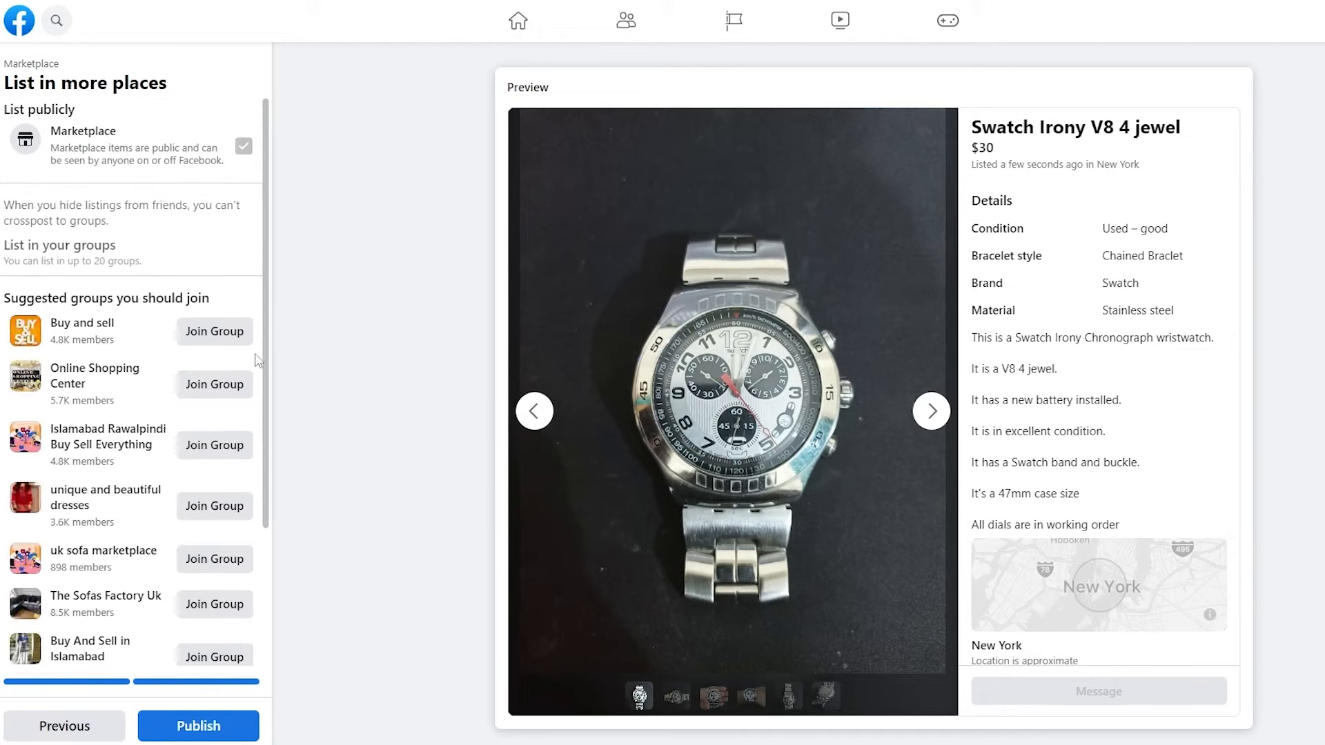
scroll(125, 380, "down", 3)
scroll(107, 608, "up", 3)
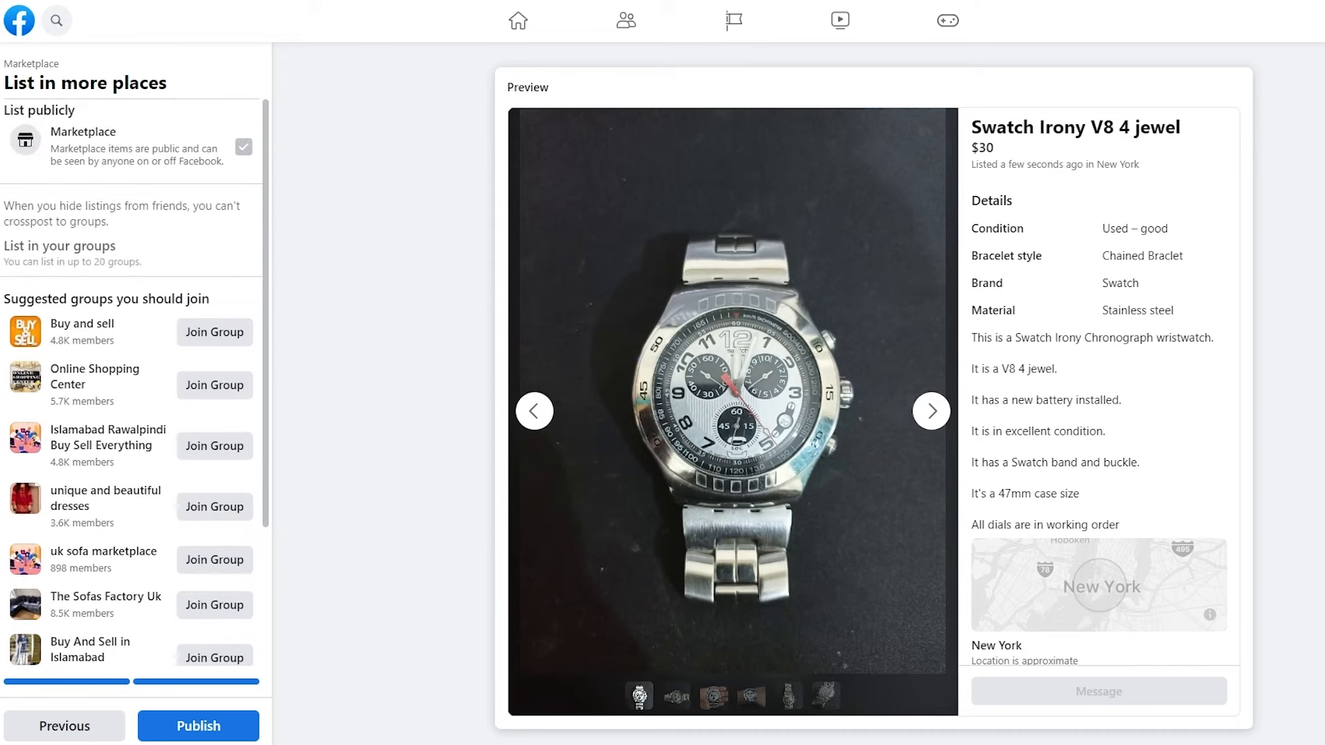
left_click(185, 726)
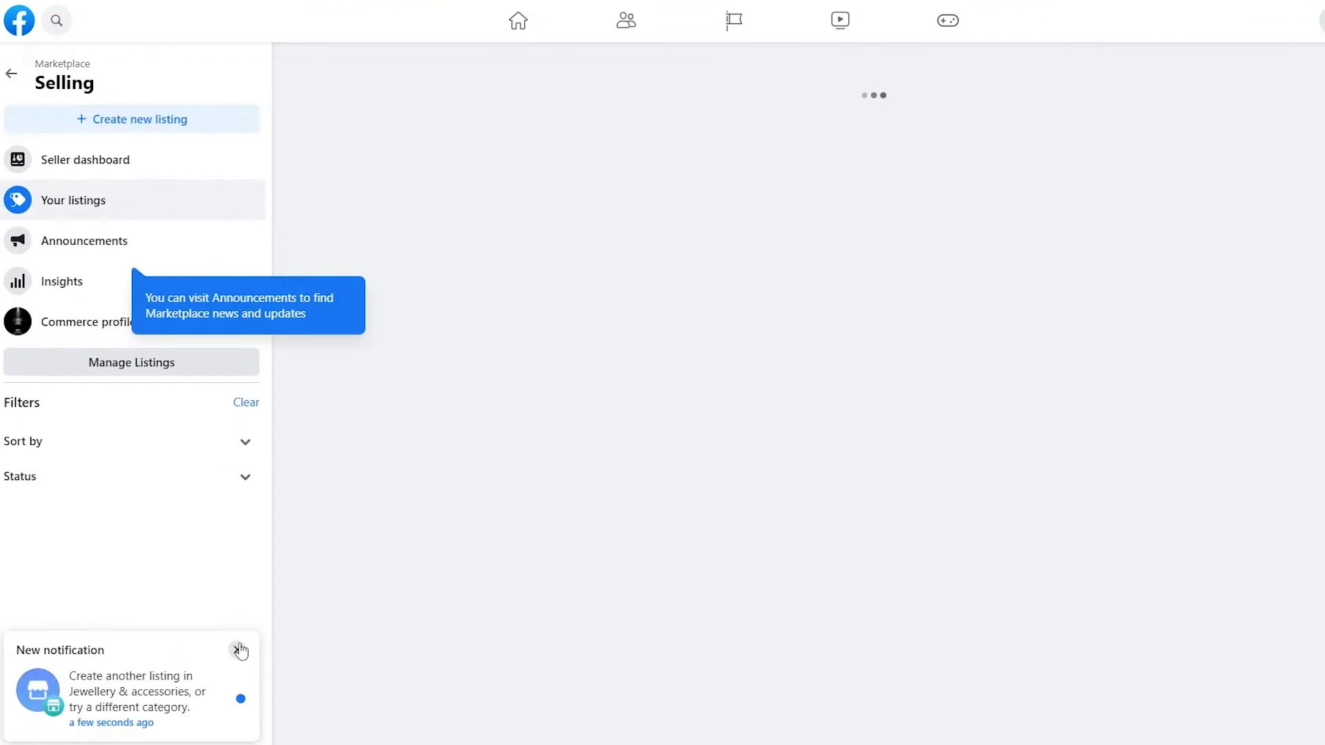
Dismiss the new notification and the offer to boost the listing, and open the seller dashboard.
left_click(237, 651)
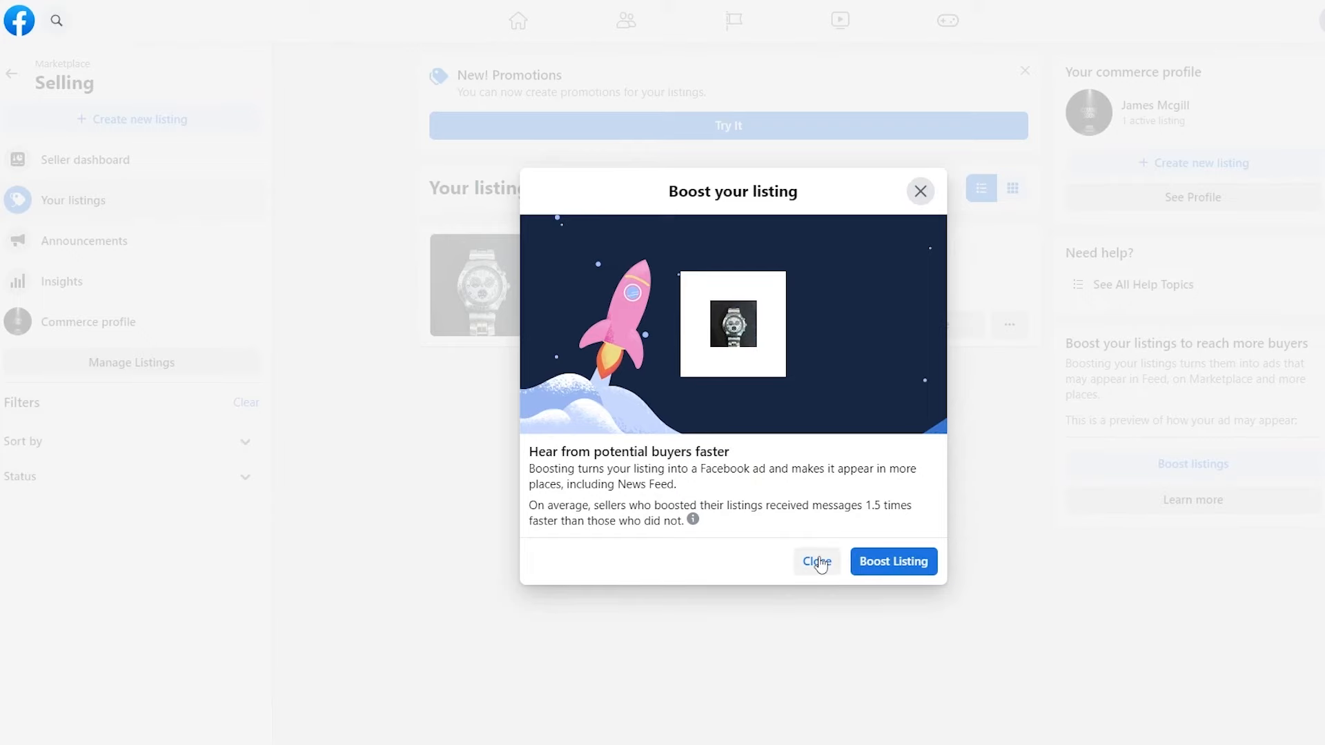
left_click(817, 562)
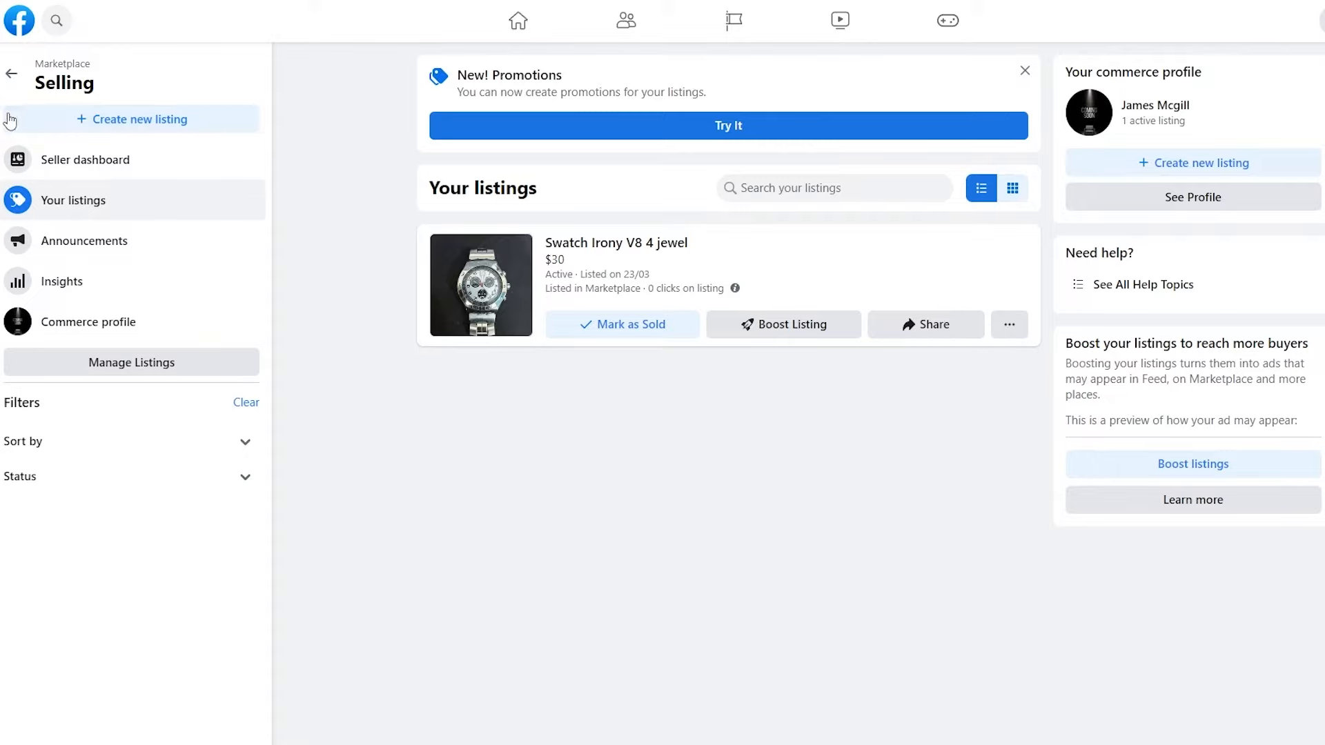
left_click(84, 153)
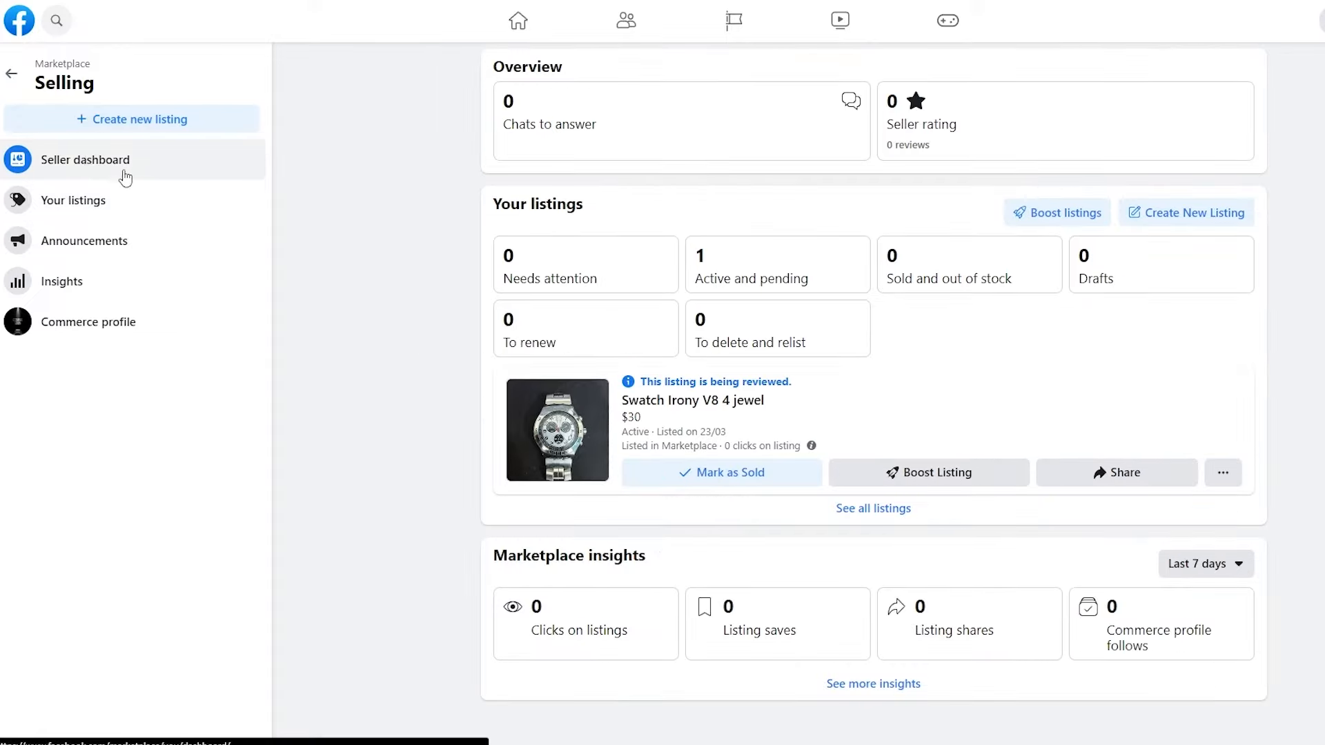